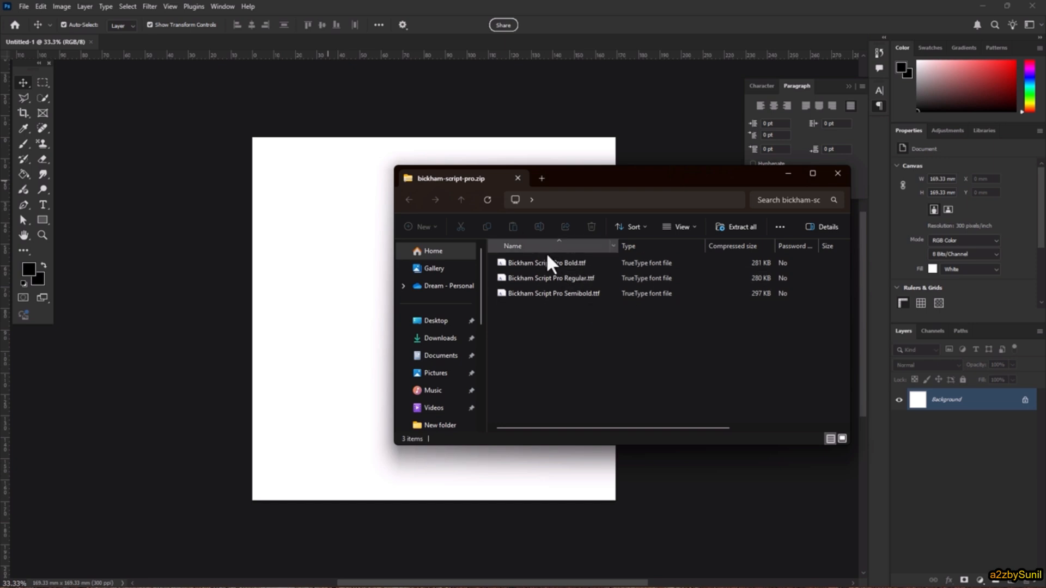
# Close the bickham-script-pro.zip window after viewing its three TrueType font files
pyautogui.click(553, 277)
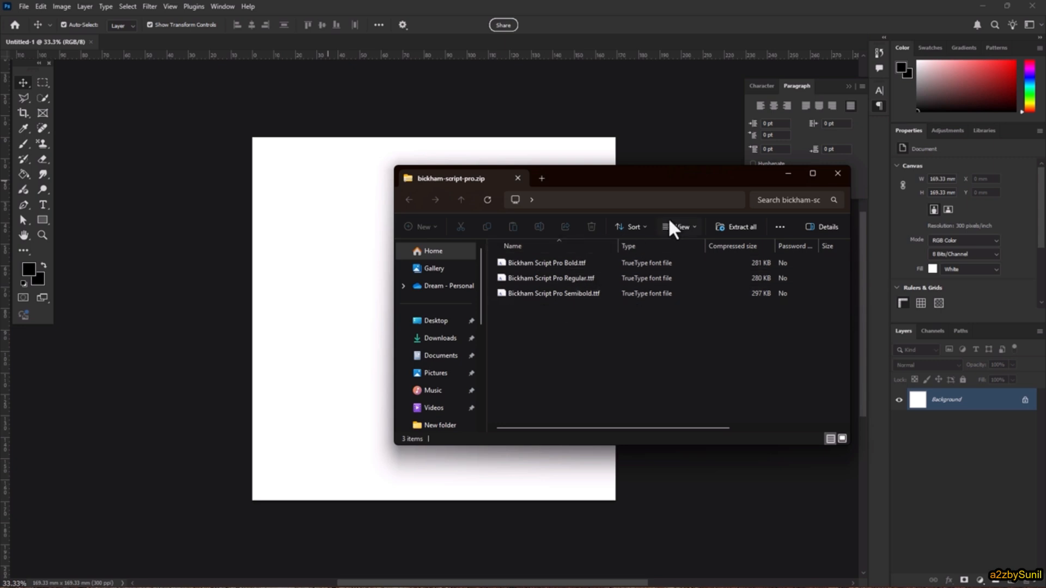
pyautogui.click(839, 173)
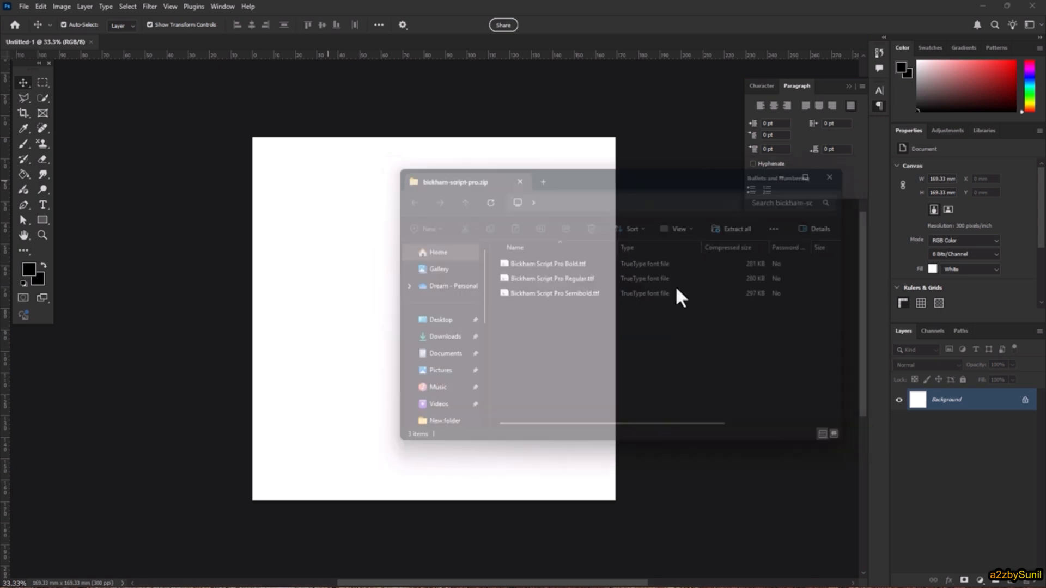
# Set the text colour to black, draw a wide paragraph text box in the canvas's upper half and enter "Photoshop"
pyautogui.scroll(1, 400, 237)
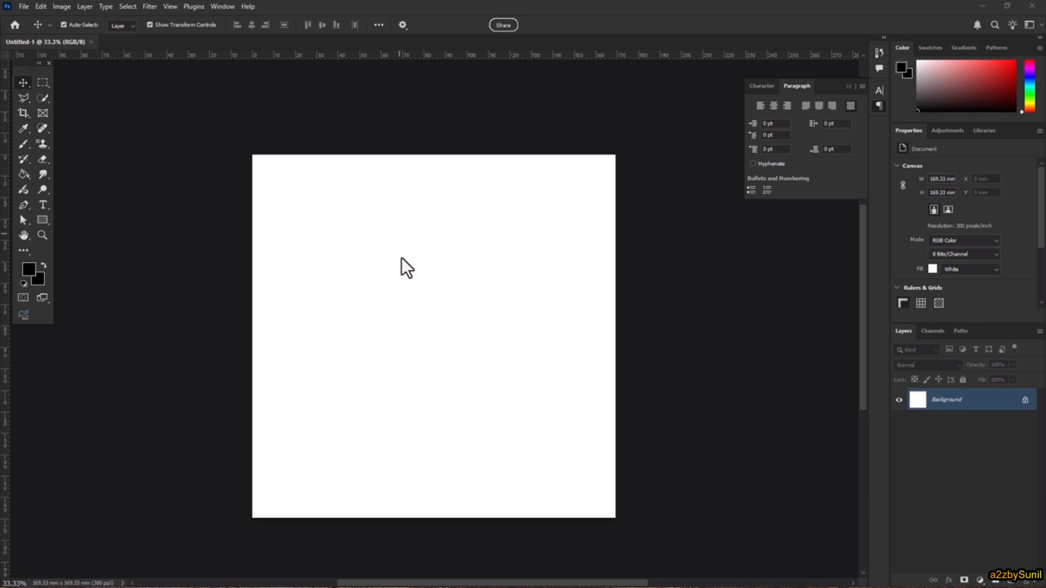
pyautogui.keyDown('alt'); pyautogui.scroll(1, 407, 279); pyautogui.keyUp('alt')
pyautogui.keyDown('alt'); pyautogui.scroll(1, 409, 289); pyautogui.keyUp('alt')
pyautogui.moveTo(409, 289); pyautogui.dragTo(397, 233)
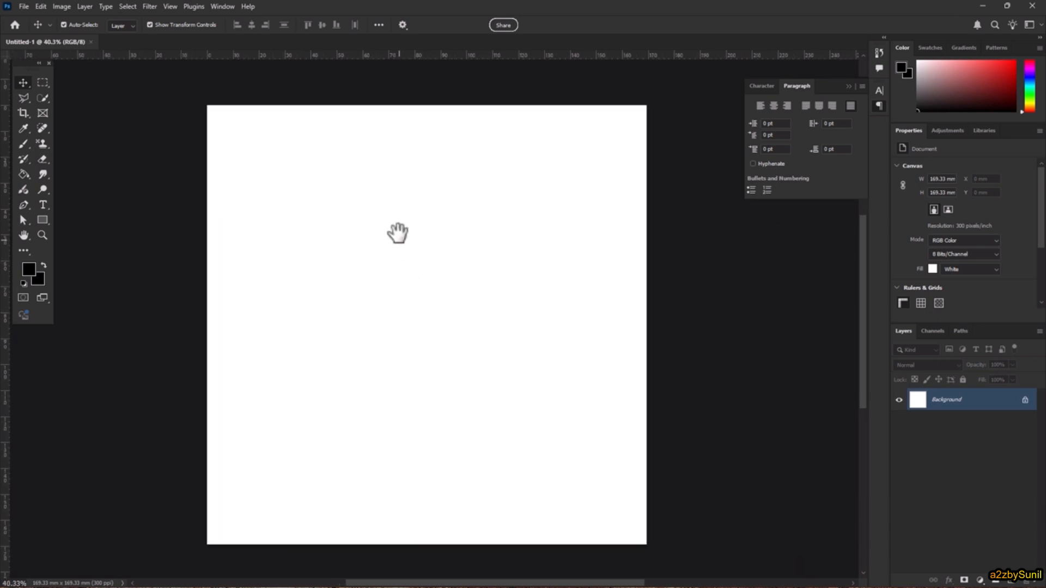
pyautogui.click(42, 206)
pyautogui.click(439, 25)
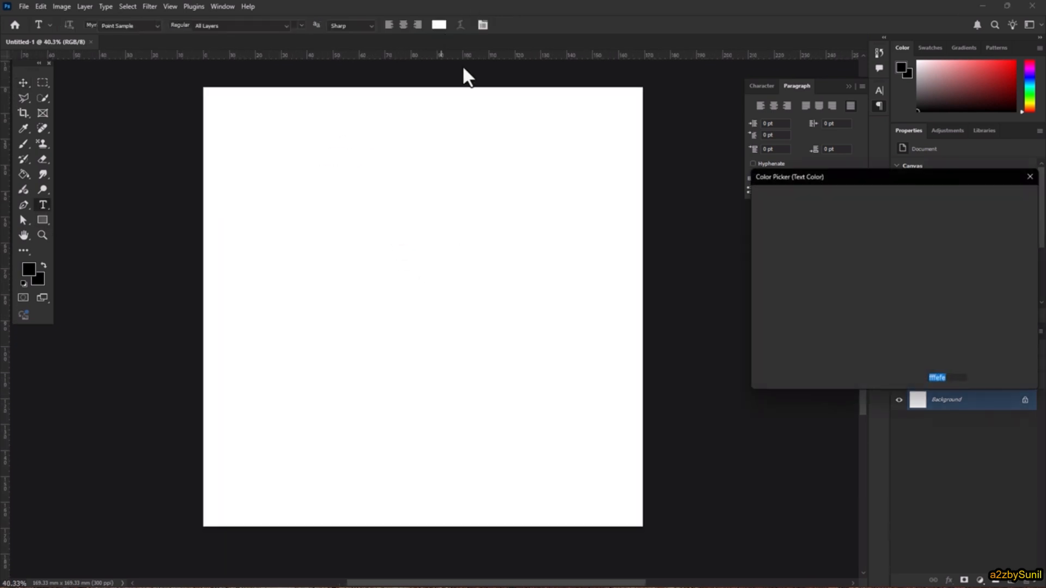
pyautogui.press('Return')
pyautogui.moveTo(251, 187); pyautogui.dragTo(579, 319)
pyautogui.write('P h o t o s h o p')
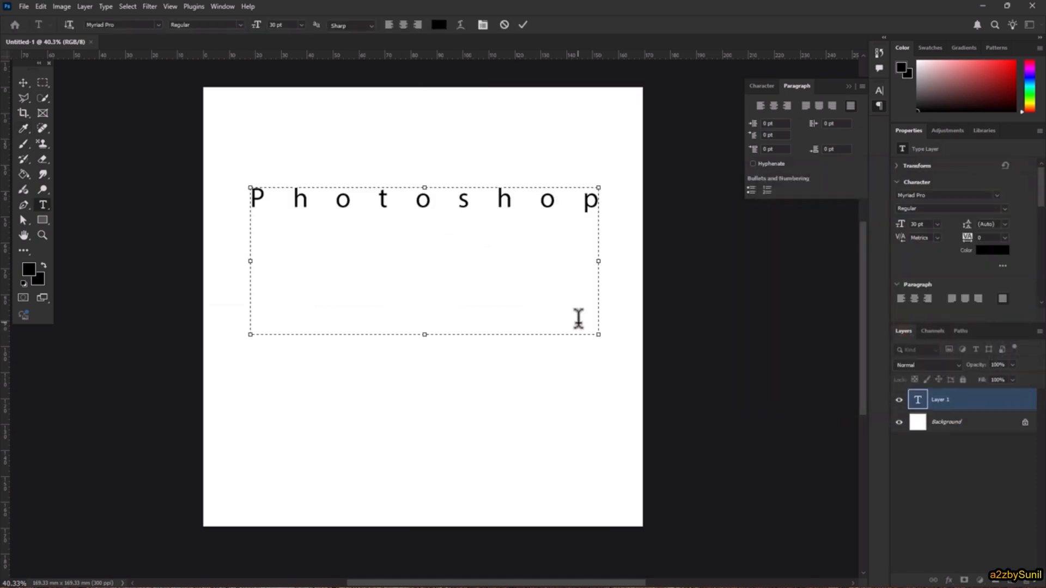
# Left-align the paragraph and complete it as "Photoshop Style Design" with "Standard Statistic Typography" on the second line
pyautogui.click(761, 107)
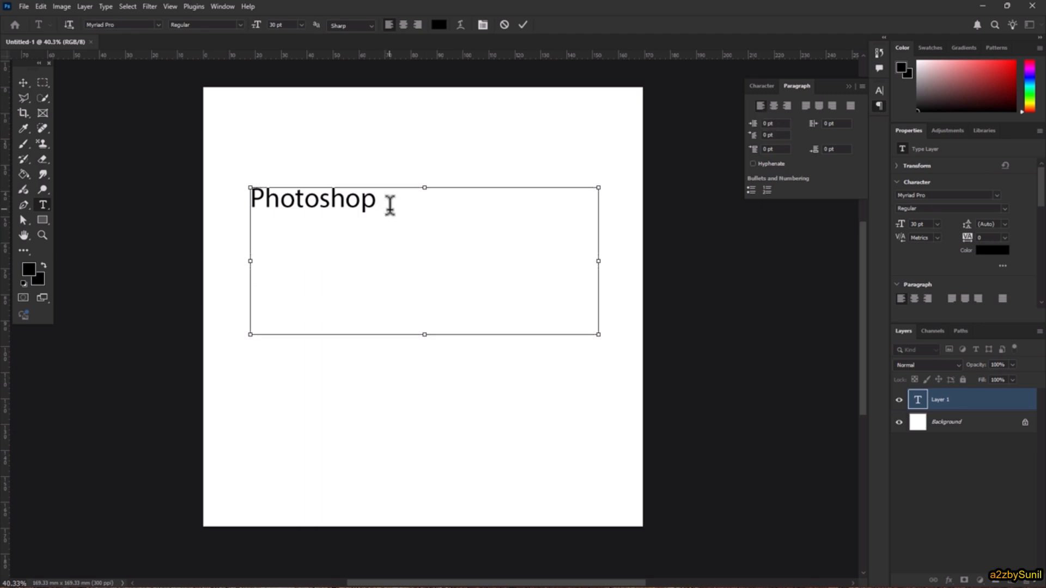
pyautogui.write('Style')
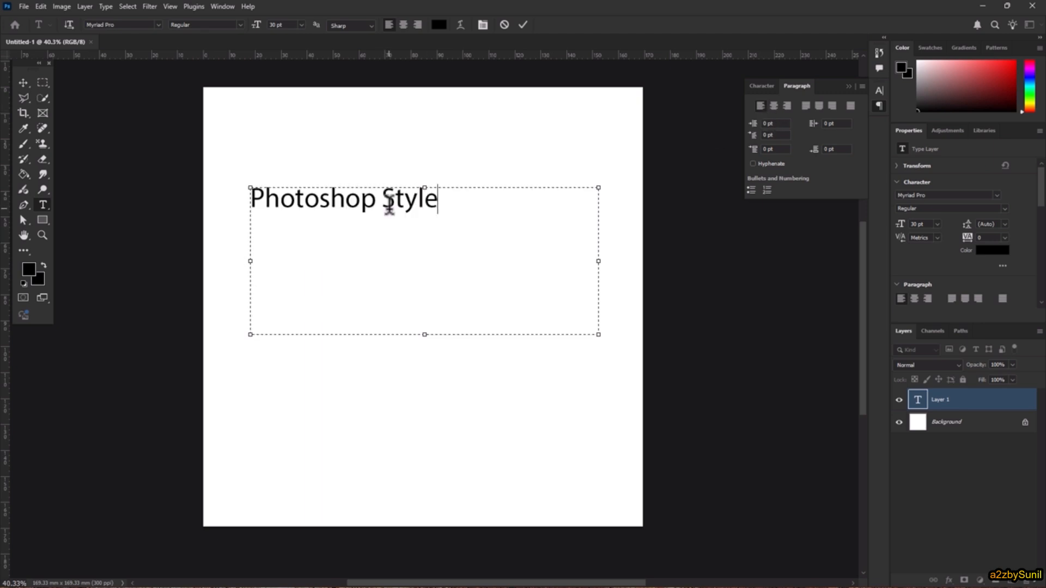
pyautogui.write(' Design')
pyautogui.press('Return')
pyautogui.write('Stan')
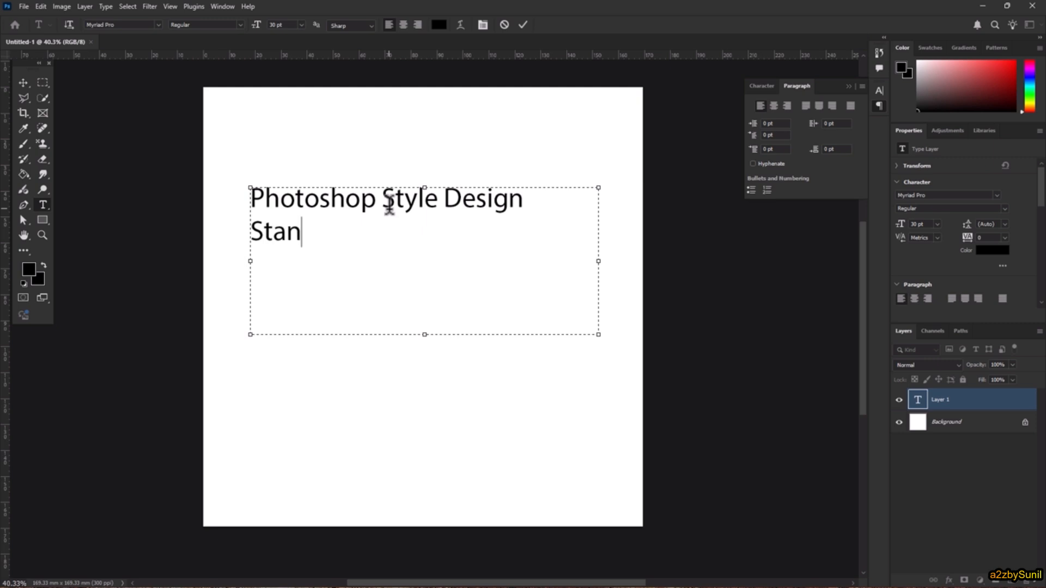
pyautogui.write('dard ')
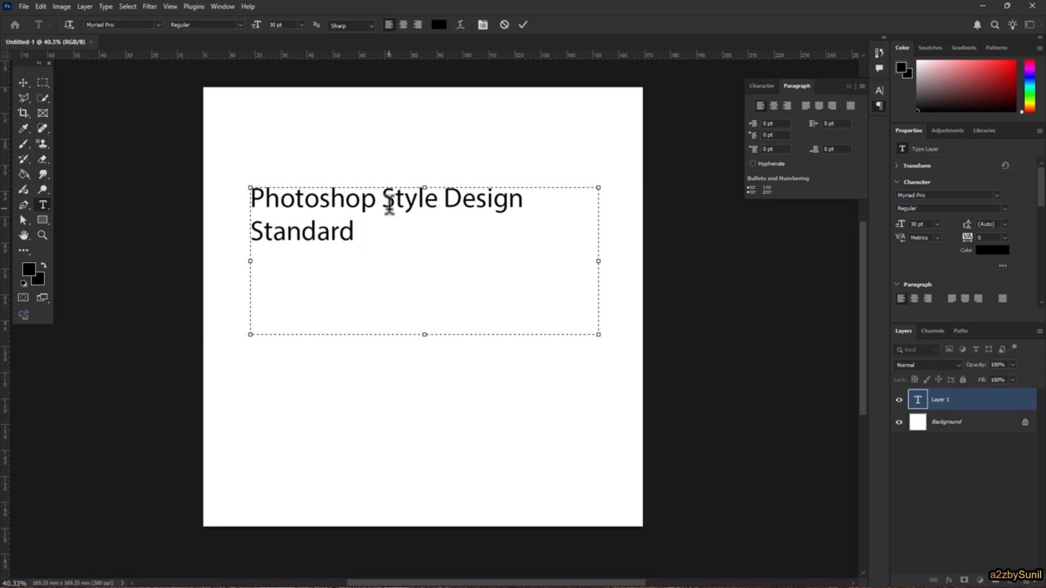
pyautogui.write('Statist')
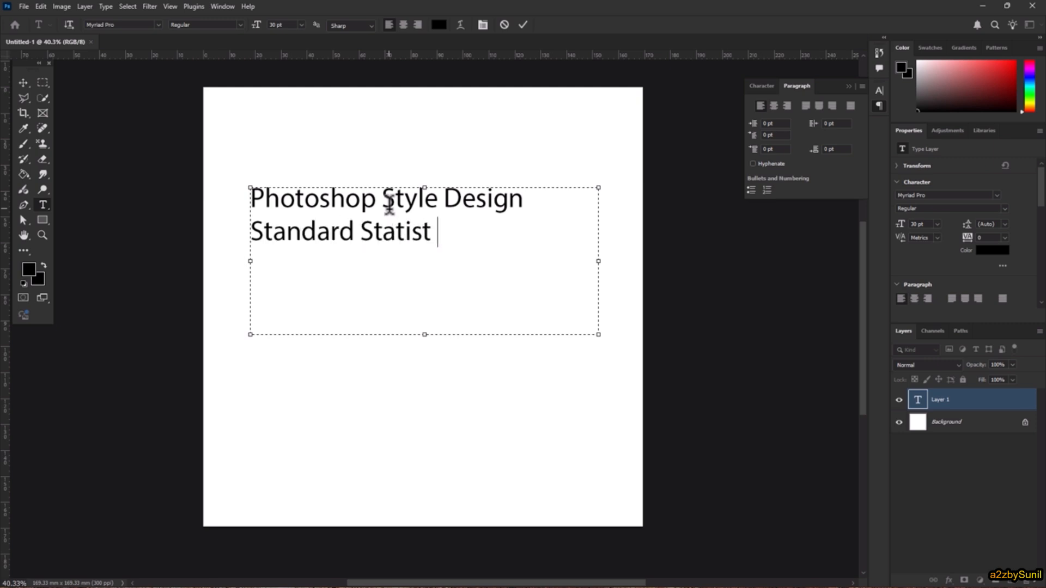
pyautogui.write('ic Typ')
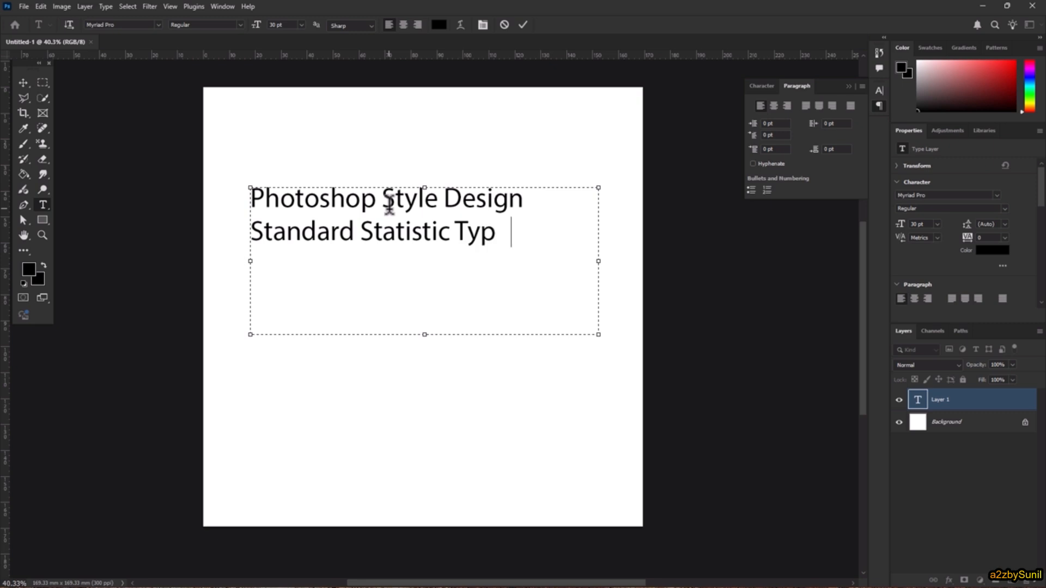
pyautogui.write('ography')
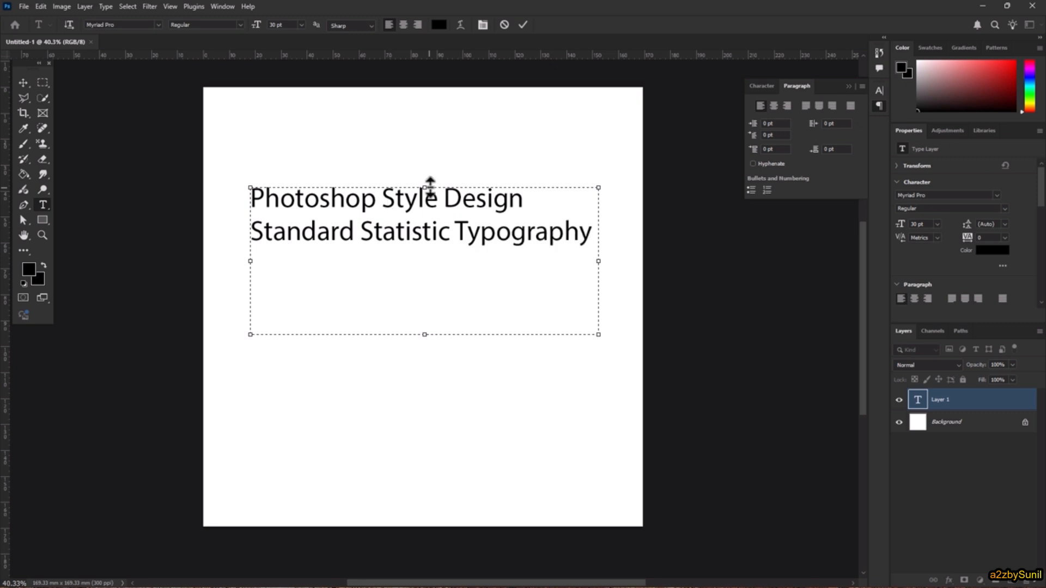
# Set the leading of both text lines to 44 pt and commit the text
pyautogui.hotkey('ctrl', 'a')
pyautogui.click(761, 86)
pyautogui.click(835, 120)
pyautogui.scroll(8, 837, 119)
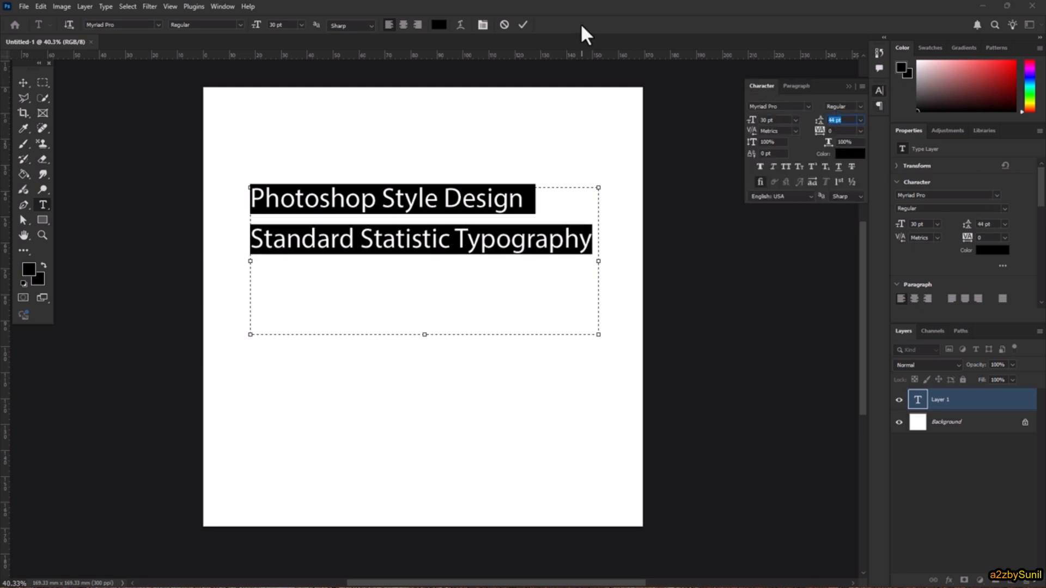
pyautogui.click(523, 24)
pyautogui.click(23, 83)
# Check which OpenType features are available for the text layer in its current font
pyautogui.click(105, 6)
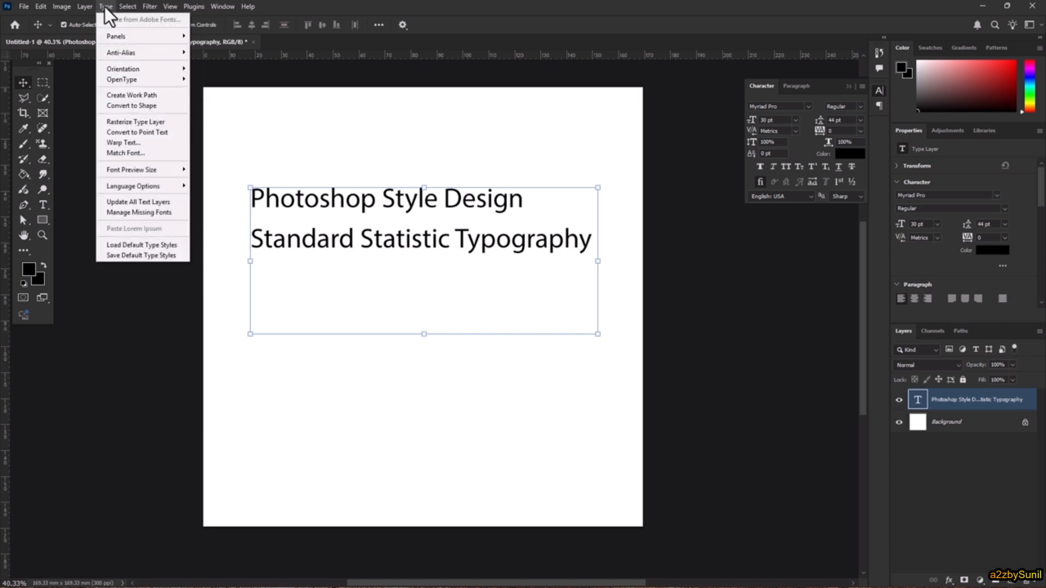
pyautogui.moveTo(122, 77)
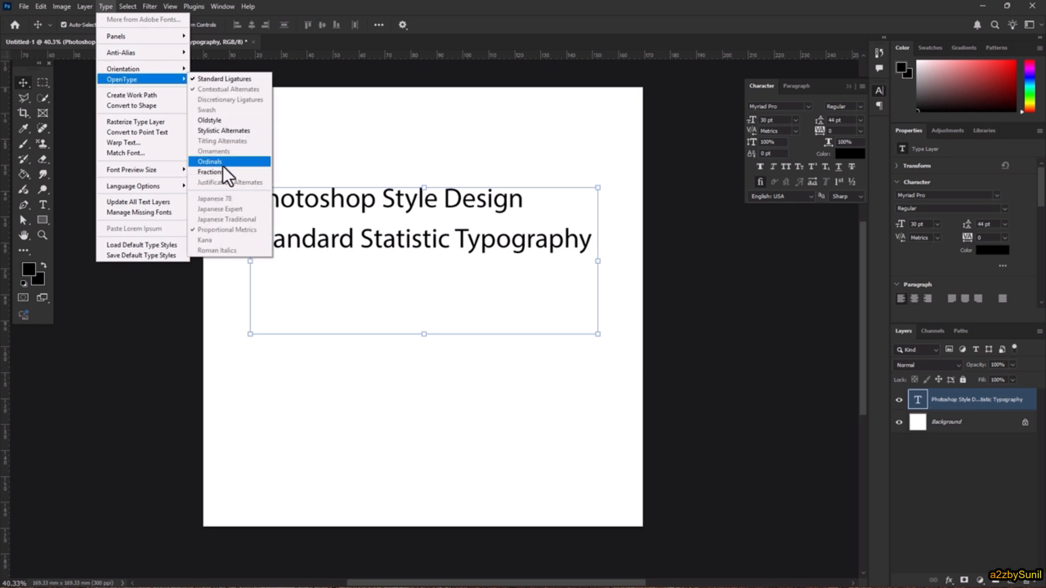
pyautogui.click(661, 3)
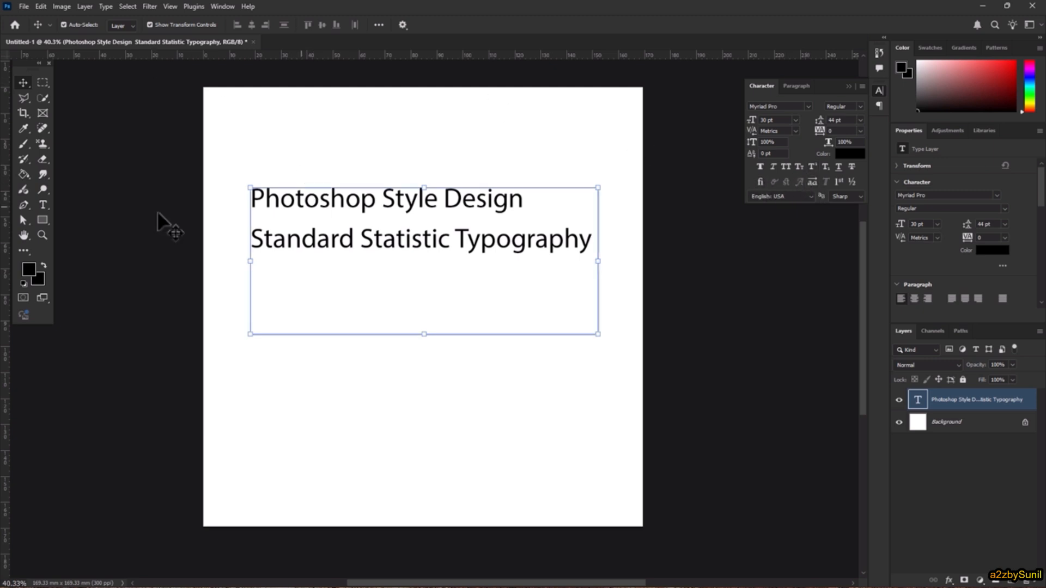
# Change the text layer's font to Bickham Script Pro
pyautogui.click(43, 206)
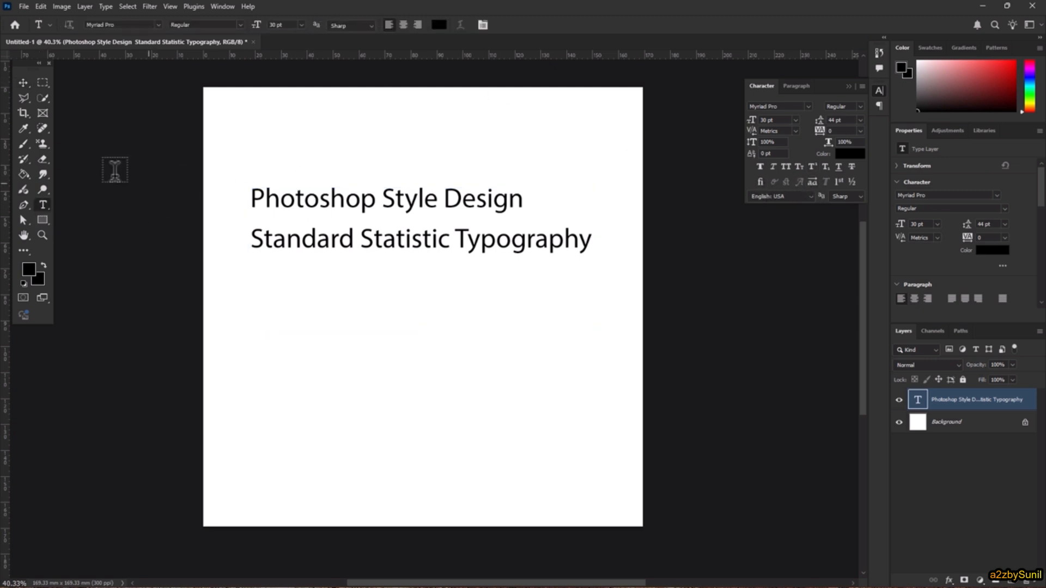
pyautogui.click(157, 23)
pyautogui.scroll(-1, 371, 266)
pyautogui.scroll(3, 371, 266)
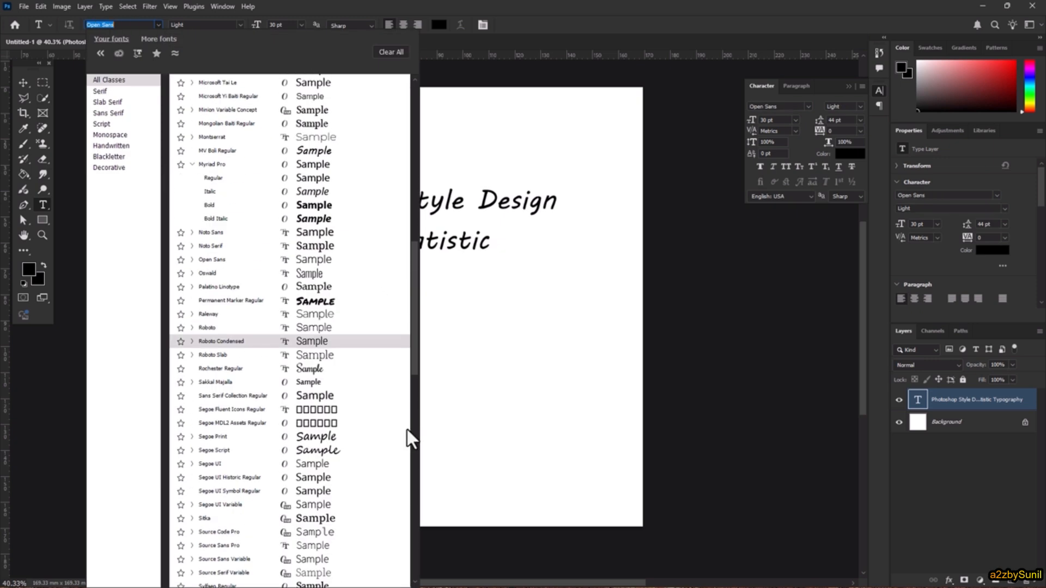
pyautogui.scroll(6, 354, 288)
pyautogui.scroll(10, 402, 246)
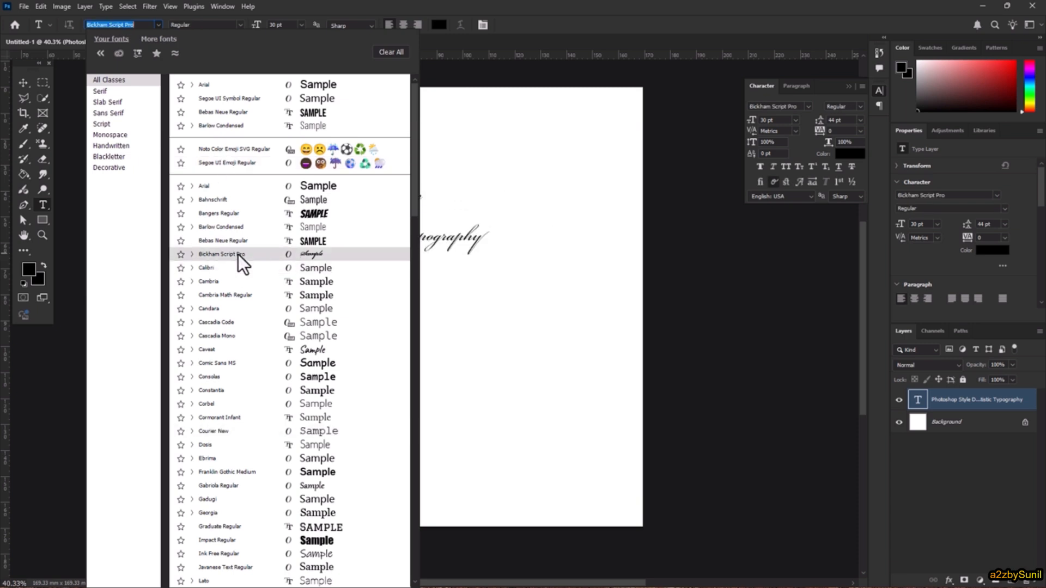
pyautogui.click(215, 254)
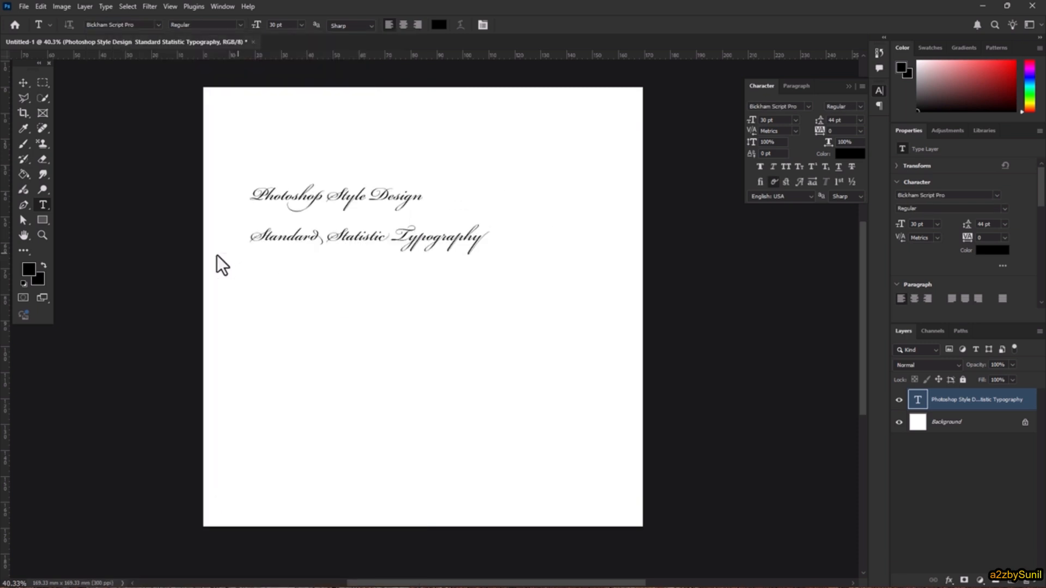
# Try the Bold font style on the text layer and settle on Semibold
pyautogui.click(240, 24)
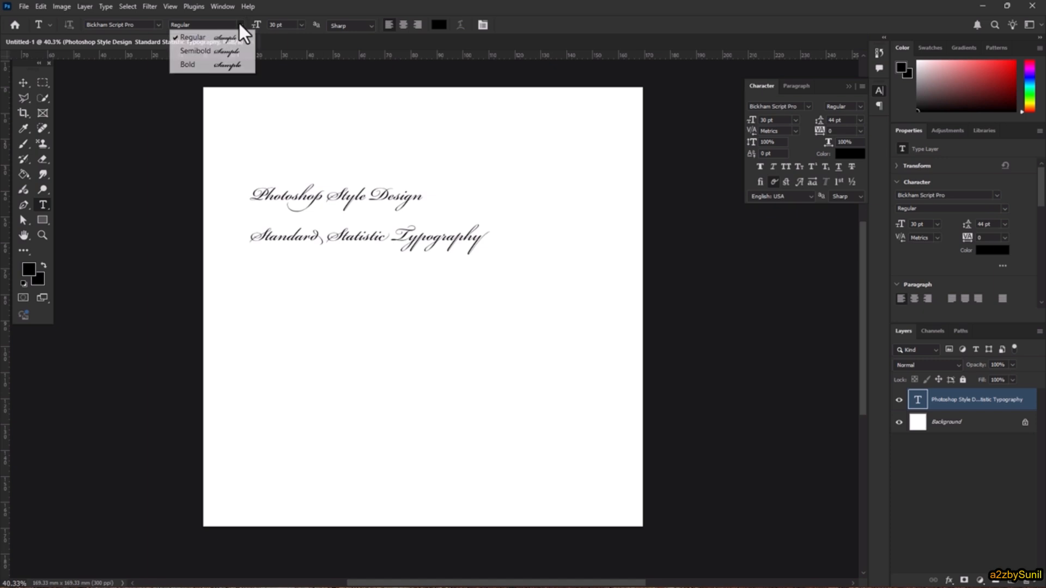
pyautogui.click(209, 68)
pyautogui.click(241, 24)
pyautogui.click(209, 57)
# Set the font size of the whole text to 38 pt and commit it
pyautogui.click(390, 235)
pyautogui.hotkey('ctrl', 'a')
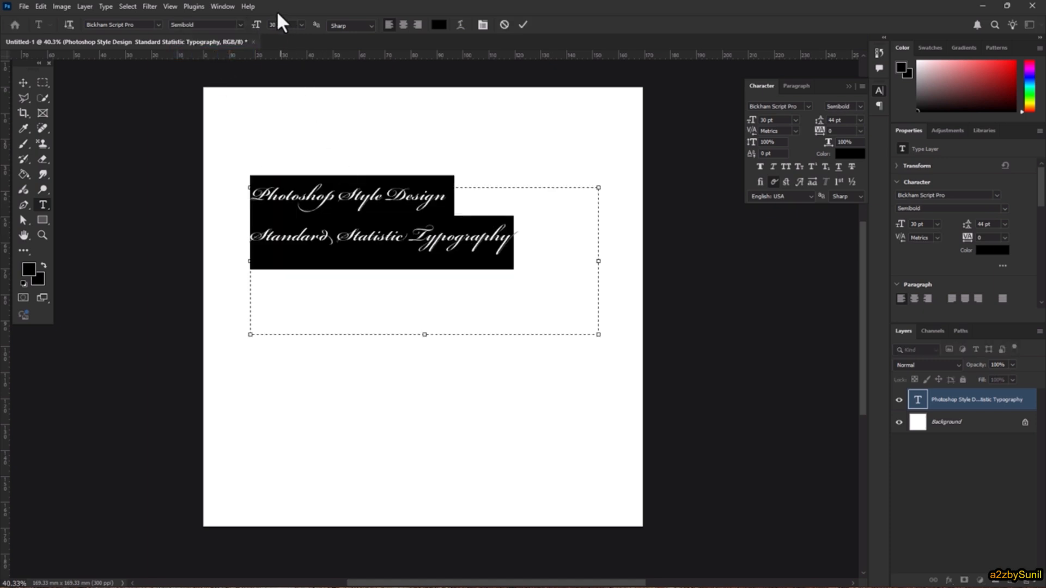
pyautogui.scroll(10, 277, 24)
pyautogui.scroll(-2, 277, 24)
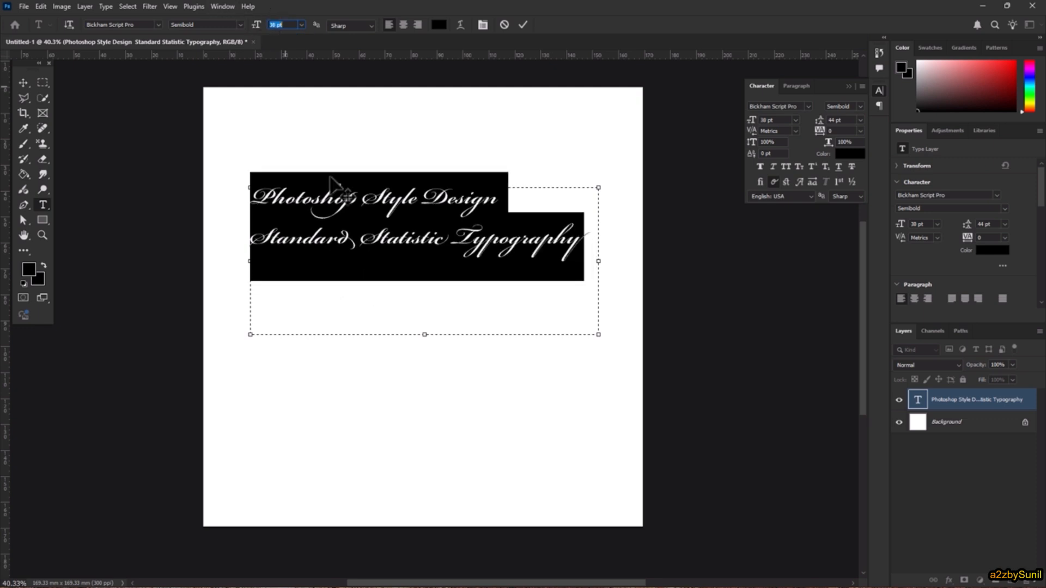
pyautogui.click(428, 256)
pyautogui.click(509, 234)
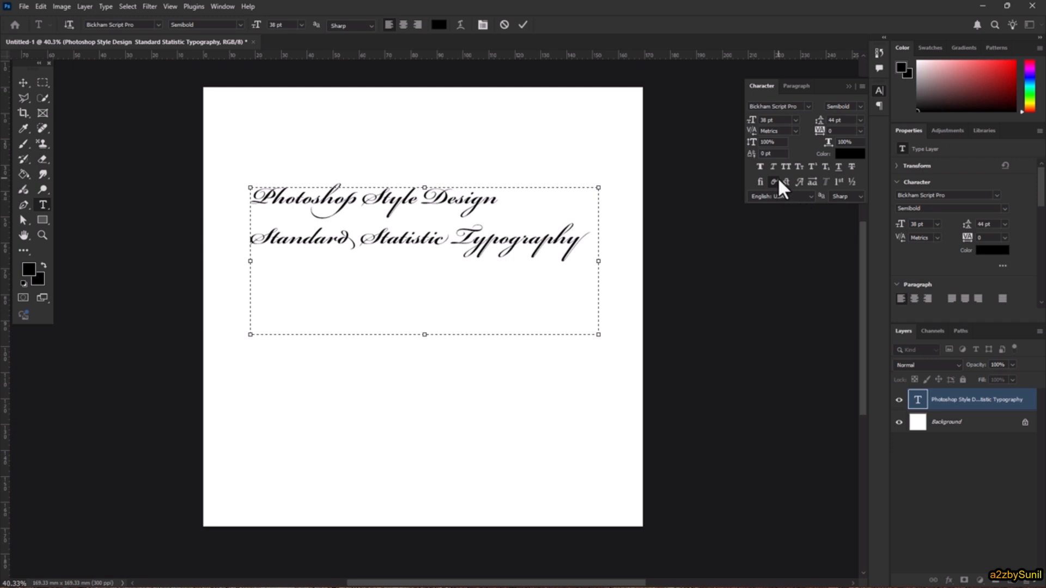
pyautogui.hotkey('ctrl', 'Return')
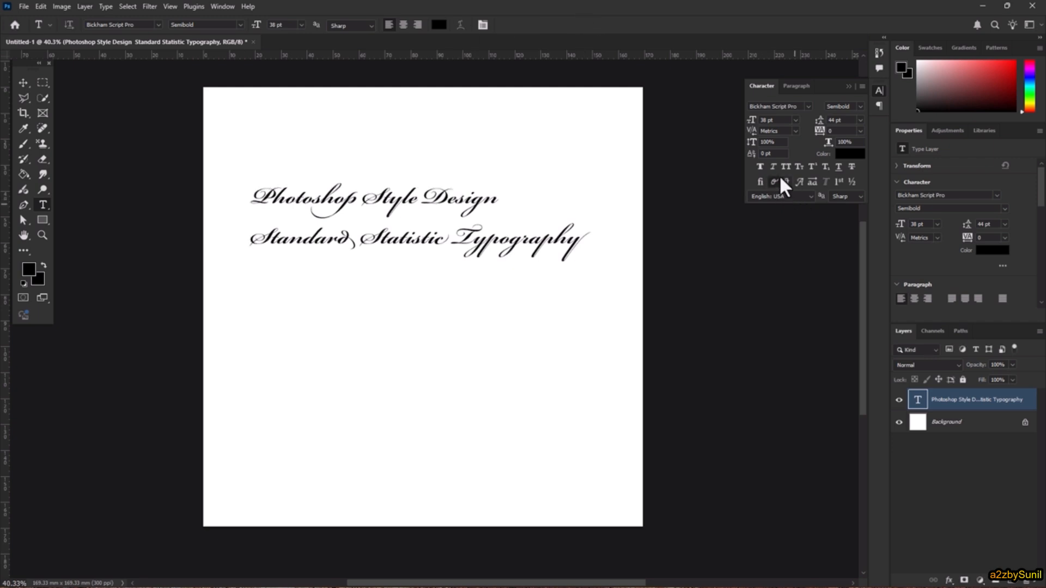
# Try switching Contextual Alternates and Discretionary Ligatures on the script text to compare their letterforms
pyautogui.scroll(2, 361, 194)
pyautogui.scroll(1, 360, 195)
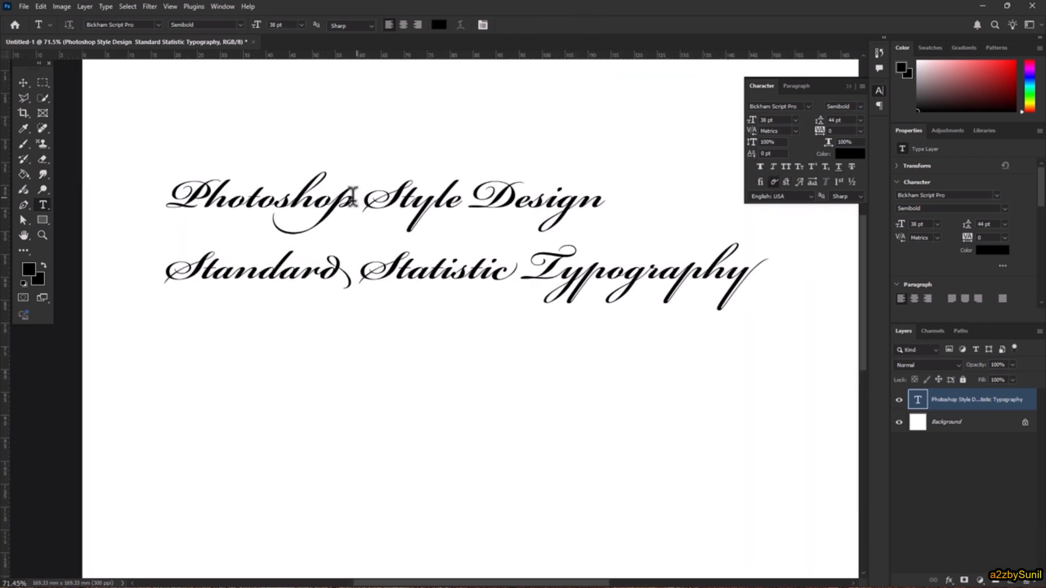
pyautogui.click(773, 181)
pyautogui.click(786, 182)
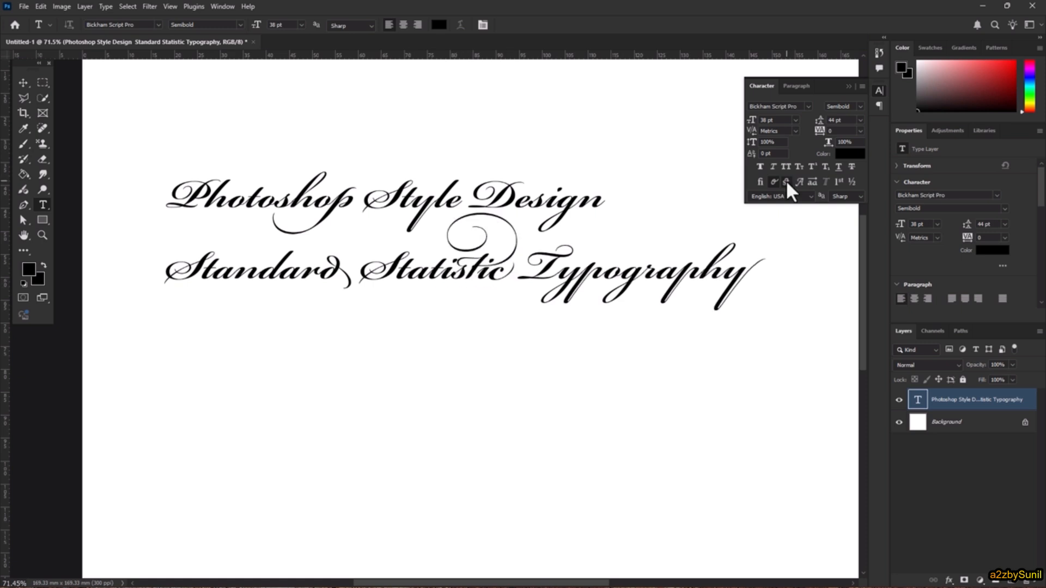
# Try the Swash and Stylistic Alternates features on the script text, switching each one back off
pyautogui.click(799, 181)
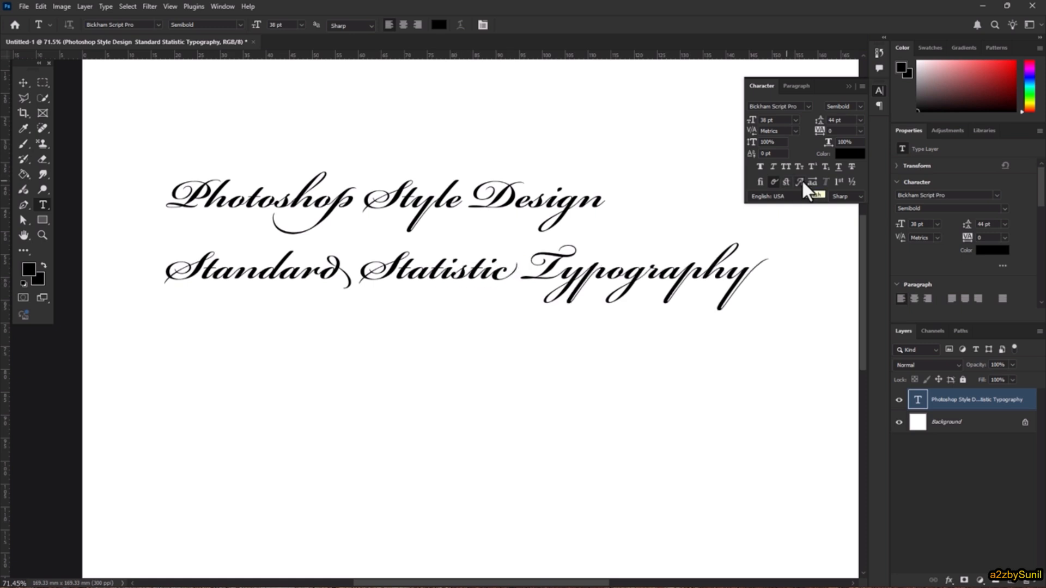
pyautogui.click(802, 182)
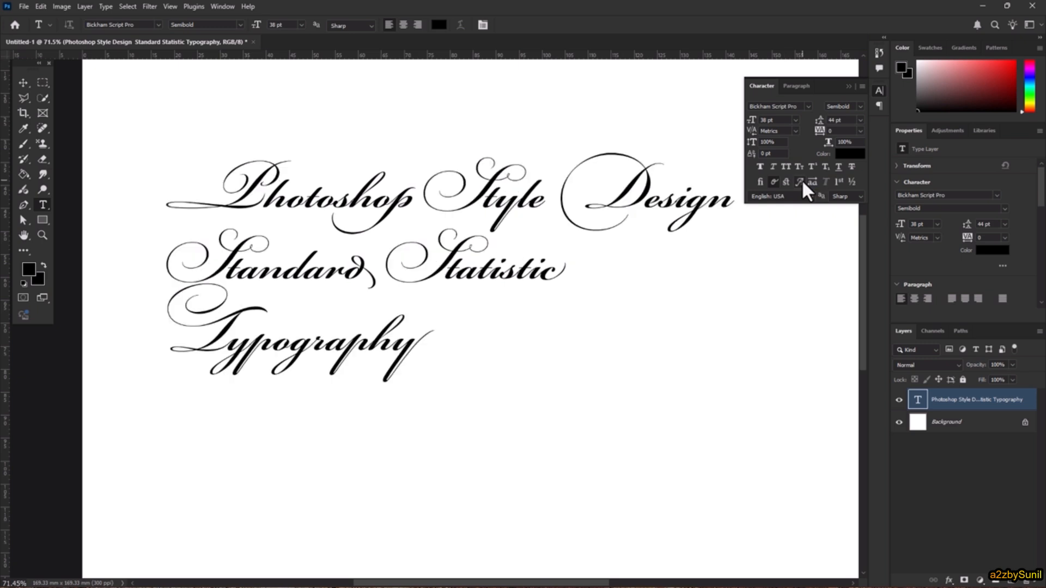
pyautogui.click(802, 180)
pyautogui.click(802, 180)
pyautogui.click(798, 180)
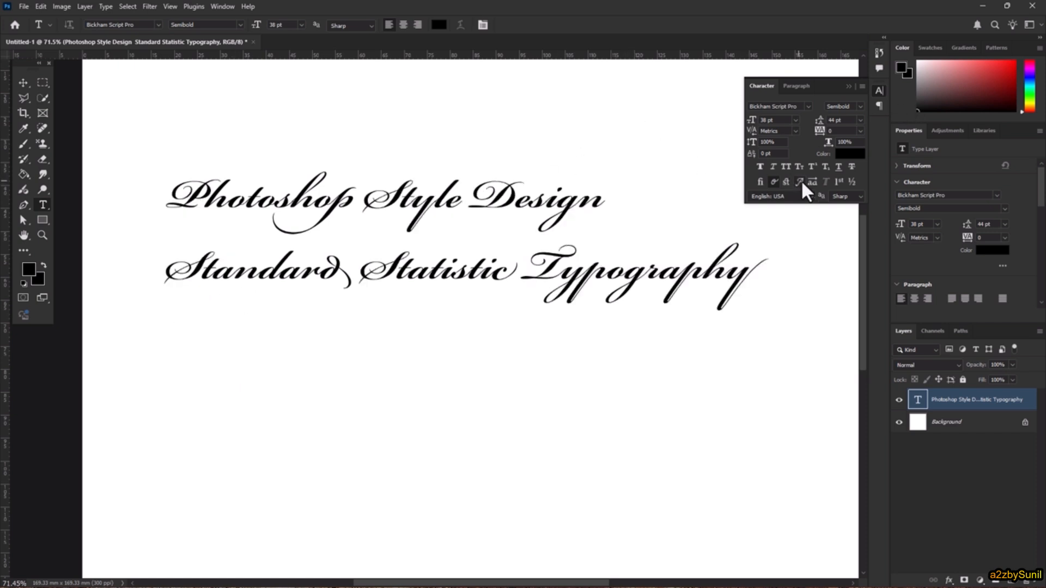
pyautogui.click(813, 181)
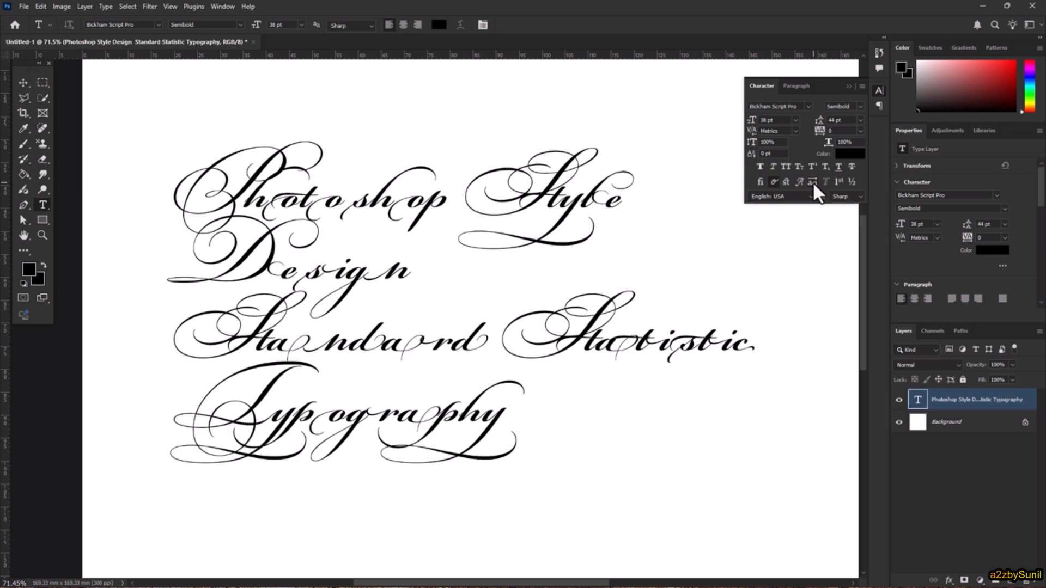
pyautogui.click(812, 181)
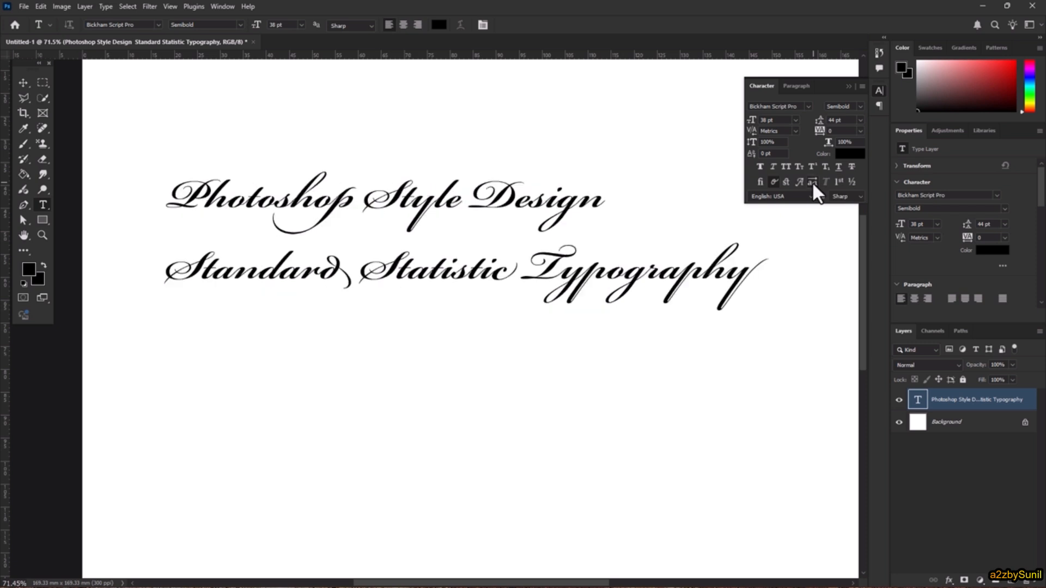
# Replace the entire content of the text layer with "Ford"
pyautogui.click(507, 236)
pyautogui.hotkey('ctrl', 'a')
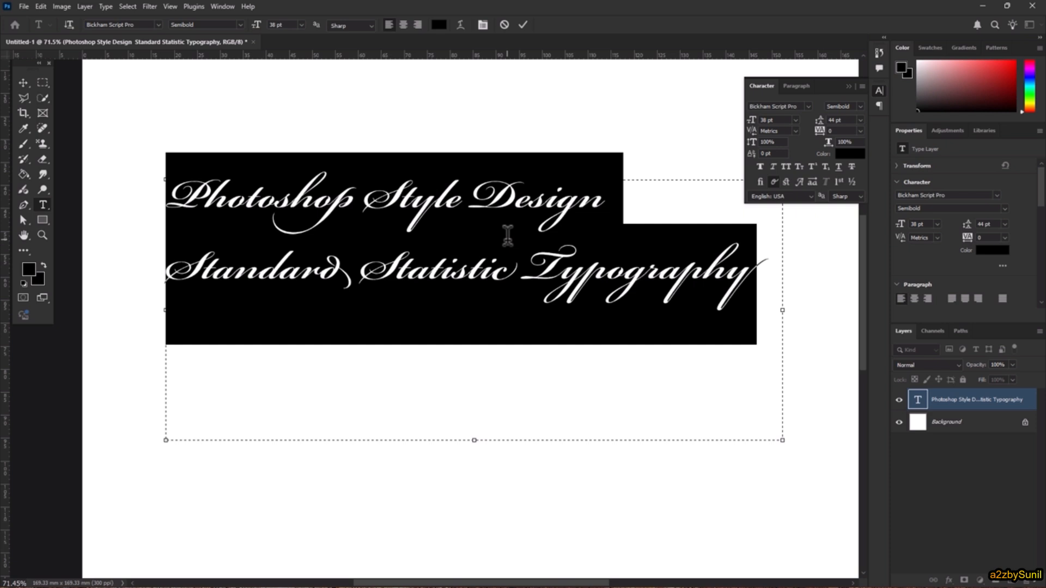
pyautogui.write('Ford')
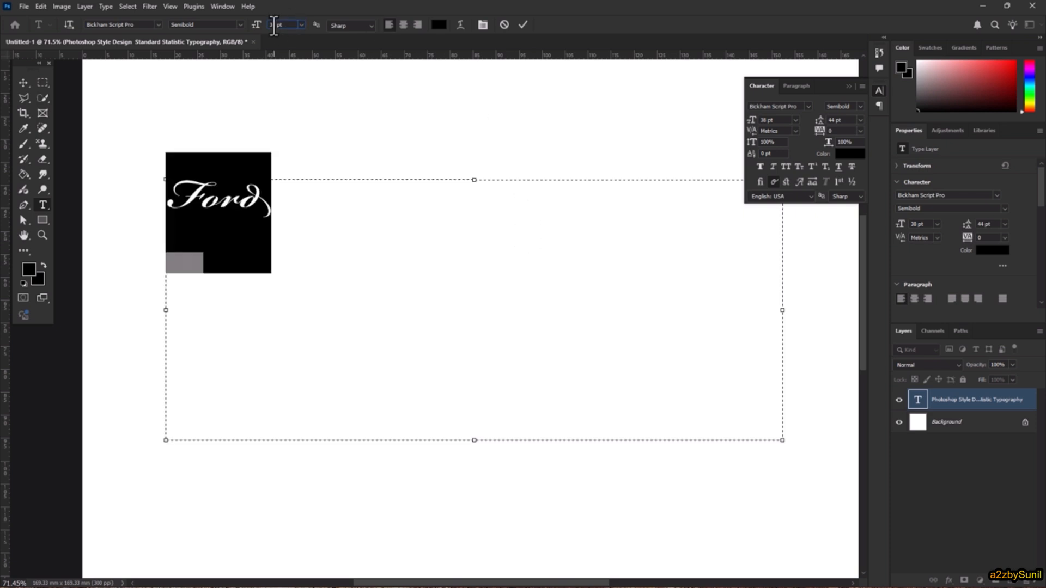
# Set the font size of the "Ford" text to 118 pt and commit it
pyautogui.hotkey('shift', 'Up')
pyautogui.hotkey('shift', 'Up')
pyautogui.hotkey('shift', 'Up')
pyautogui.hotkey('shift', 'Up')
pyautogui.hotkey('shift', 'Up')
pyautogui.hotkey('shift', 'Up')
pyautogui.hotkey('shift', 'Up')
pyautogui.hotkey('shift', 'Up')
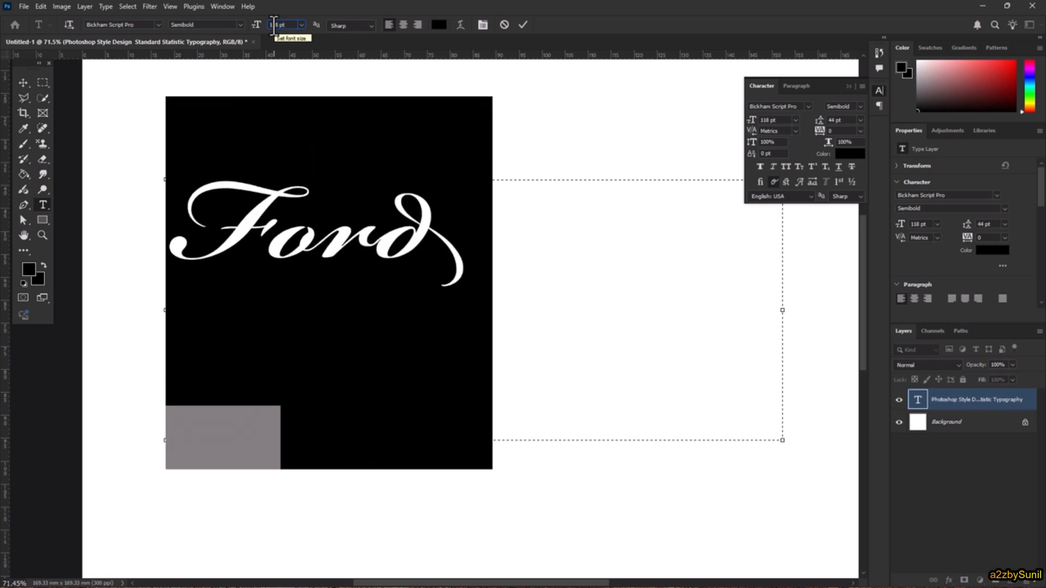
pyautogui.click(522, 24)
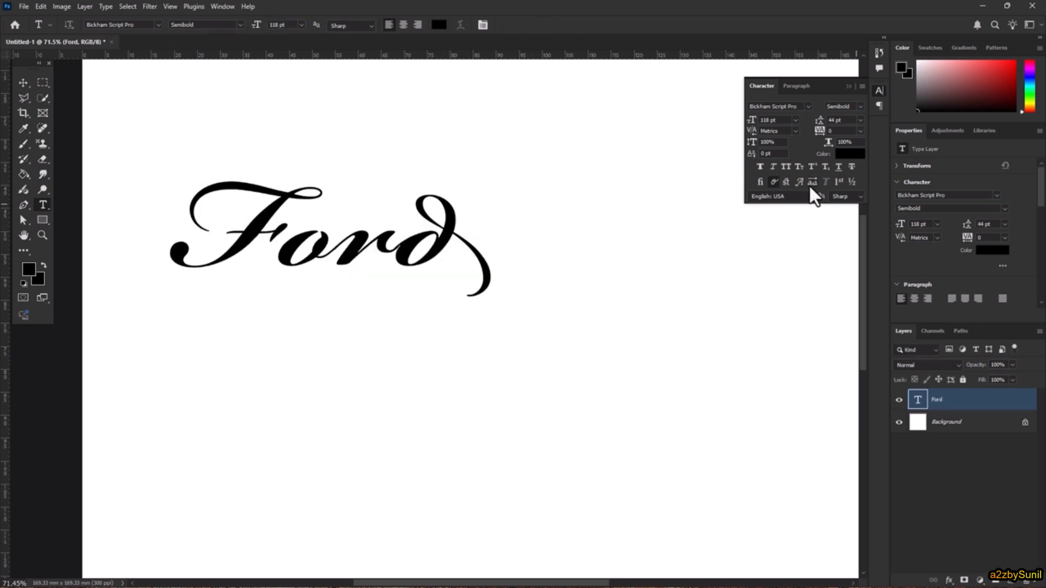
# Turn off Contextual Alternates on the "Ford" text and try Swash and Stylistic Alternates in turn, switching each back off
pyautogui.click(773, 182)
pyautogui.click(800, 181)
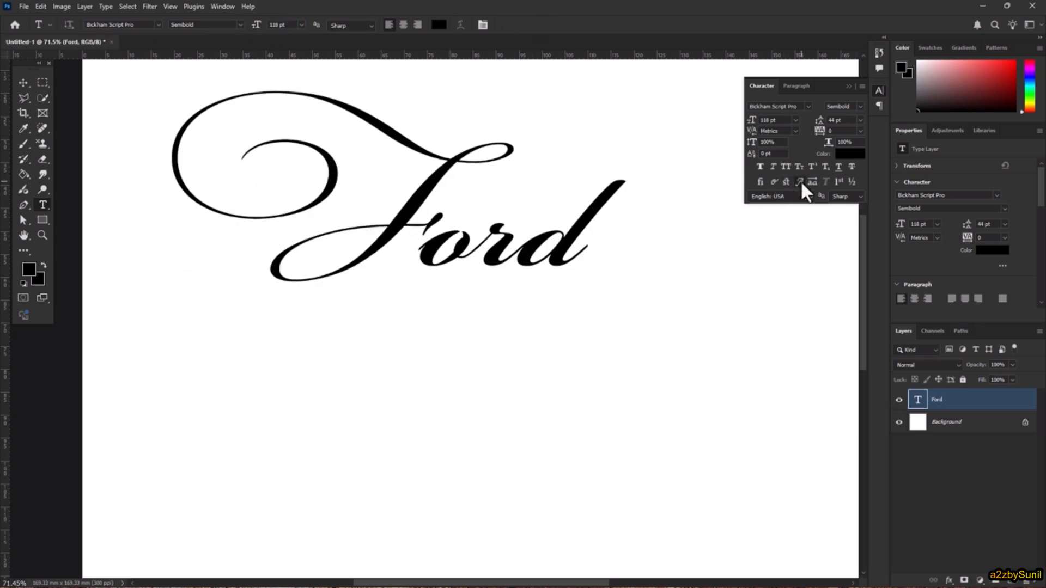
pyautogui.click(799, 182)
pyautogui.click(817, 181)
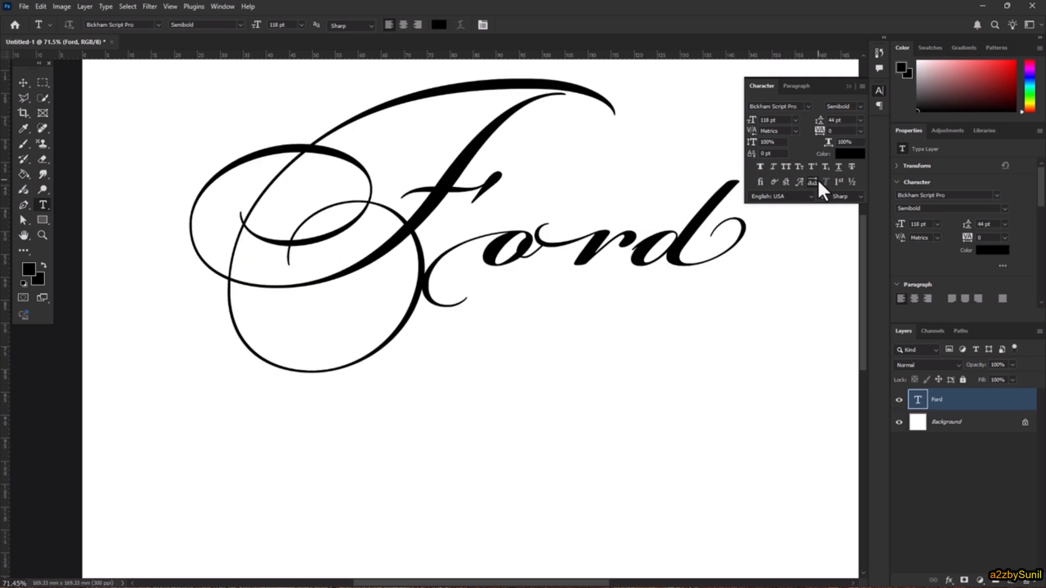
pyautogui.click(817, 181)
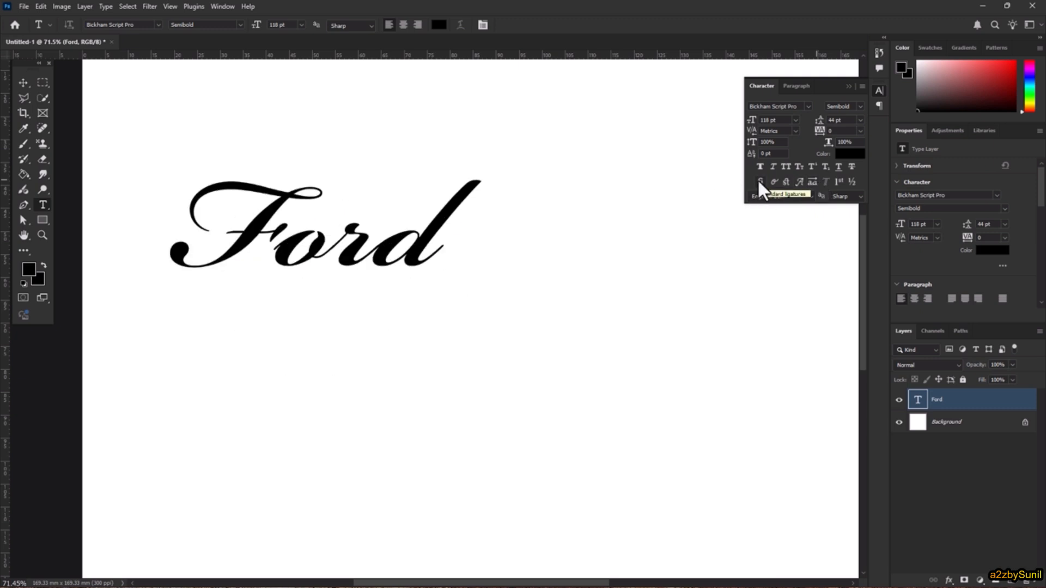
pyautogui.click(337, 422)
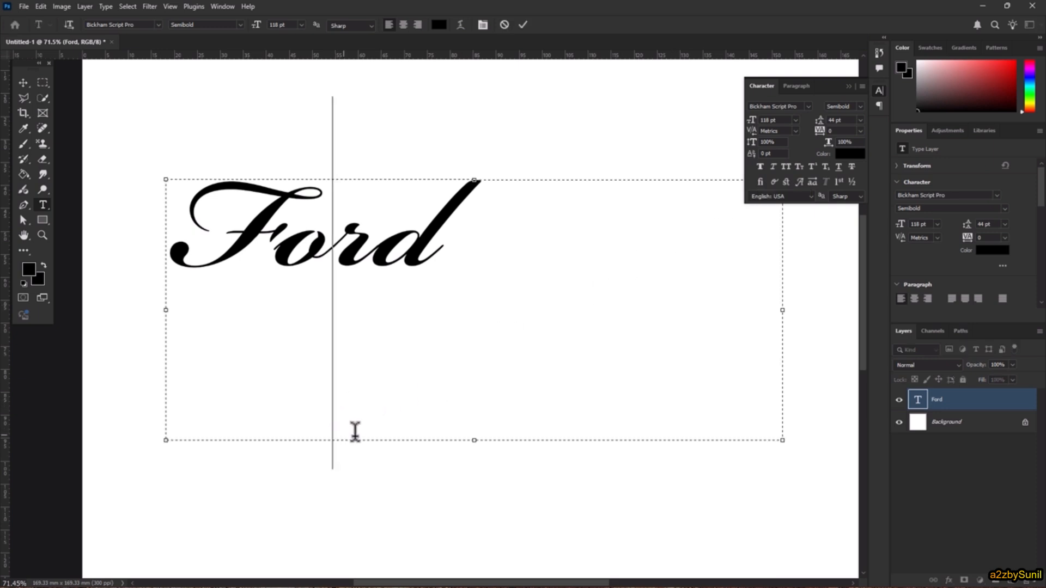
pyautogui.click(521, 23)
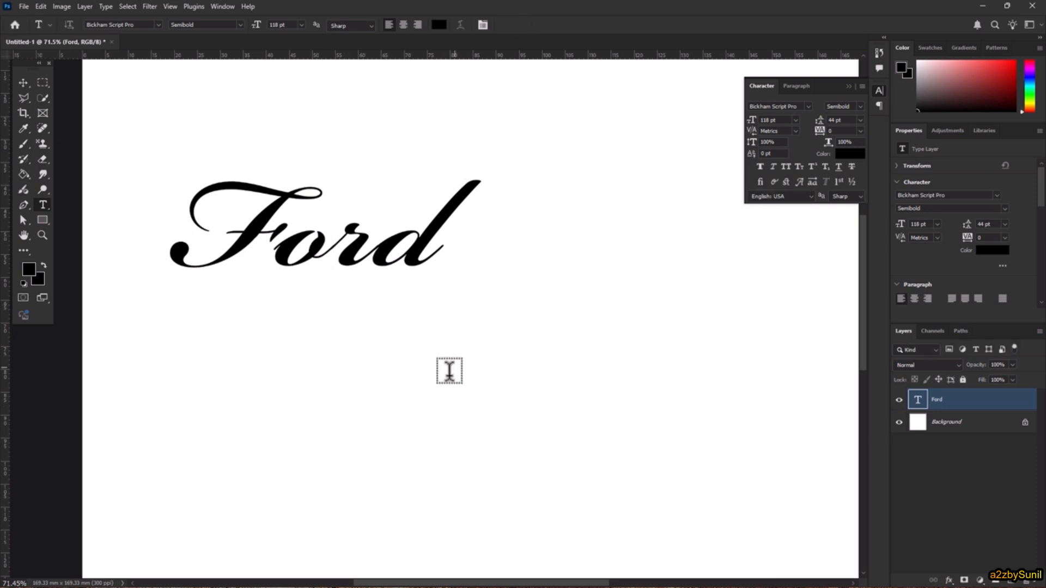
pyautogui.click(363, 407)
pyautogui.click(521, 24)
# Move the "Ford" text toward the upper-left corner of the canvas and add a separate text "fi" below it
pyautogui.press('v')
pyautogui.moveTo(382, 248); pyautogui.dragTo(344, 161)
pyautogui.click(43, 204)
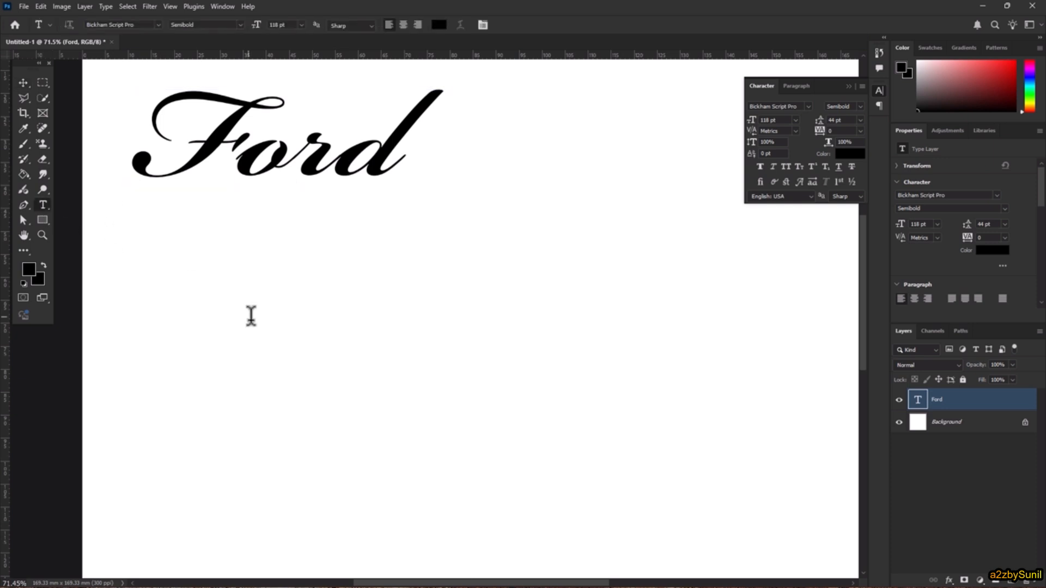
pyautogui.click(427, 378)
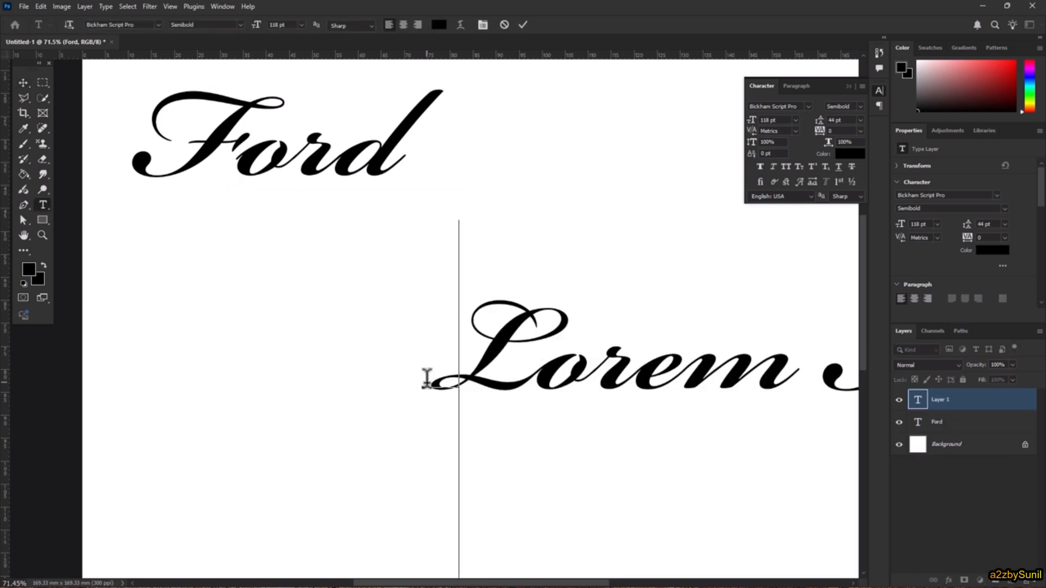
pyautogui.write('fi')
# Browse the font list for the "fi" text, leave it in Arial and commit it
pyautogui.hotkey('ctrl', 'a')
pyautogui.click(158, 25)
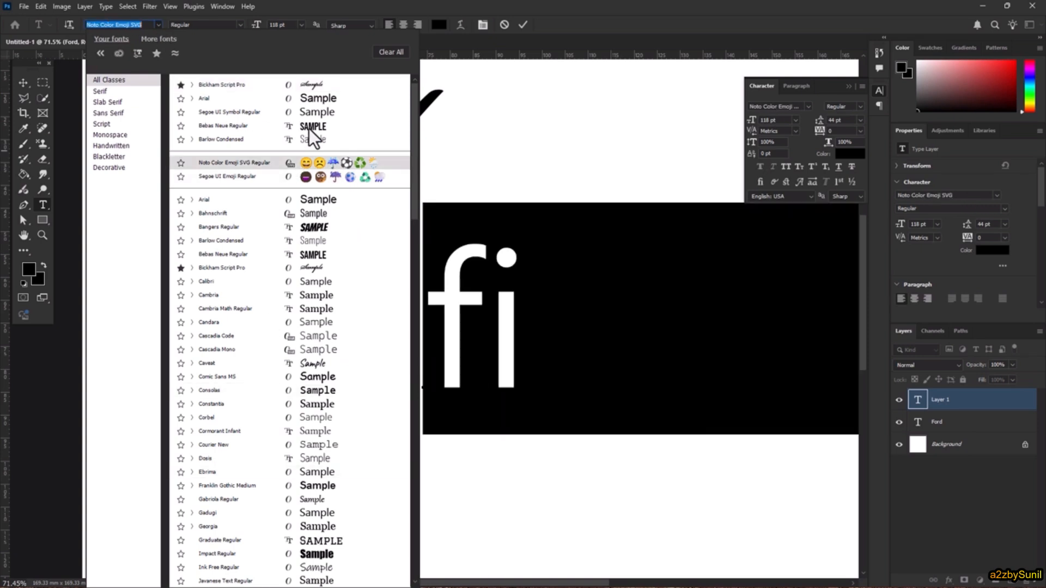
pyautogui.press('Down')
pyautogui.scroll(-10, 338, 378)
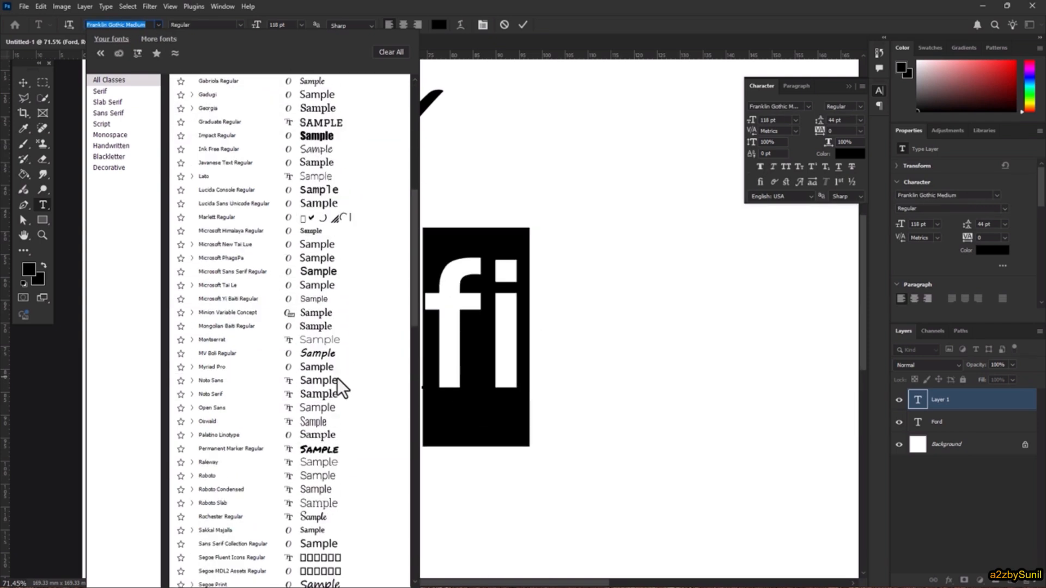
pyautogui.scroll(-10, 338, 375)
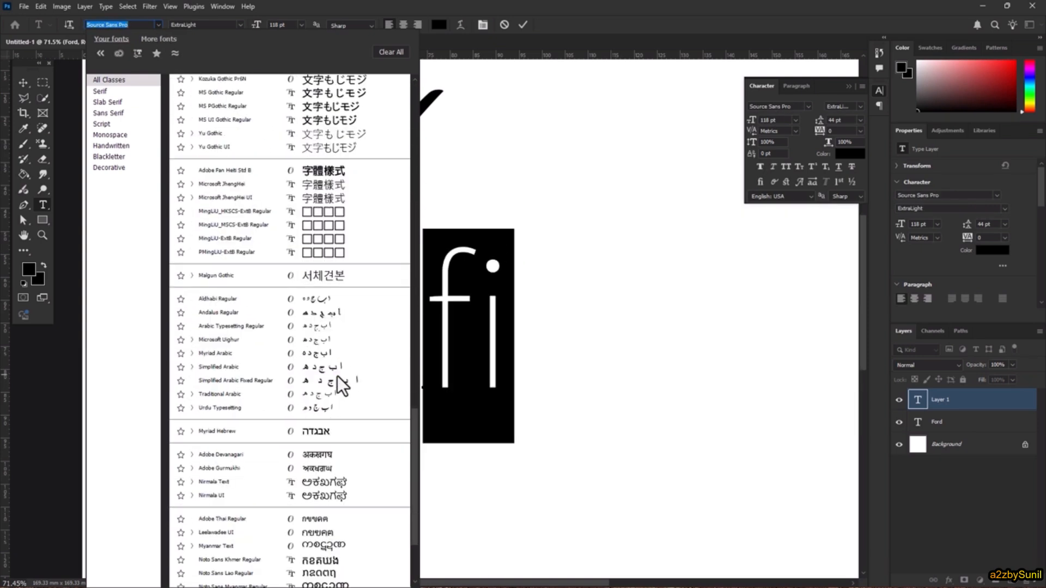
pyautogui.press('Escape')
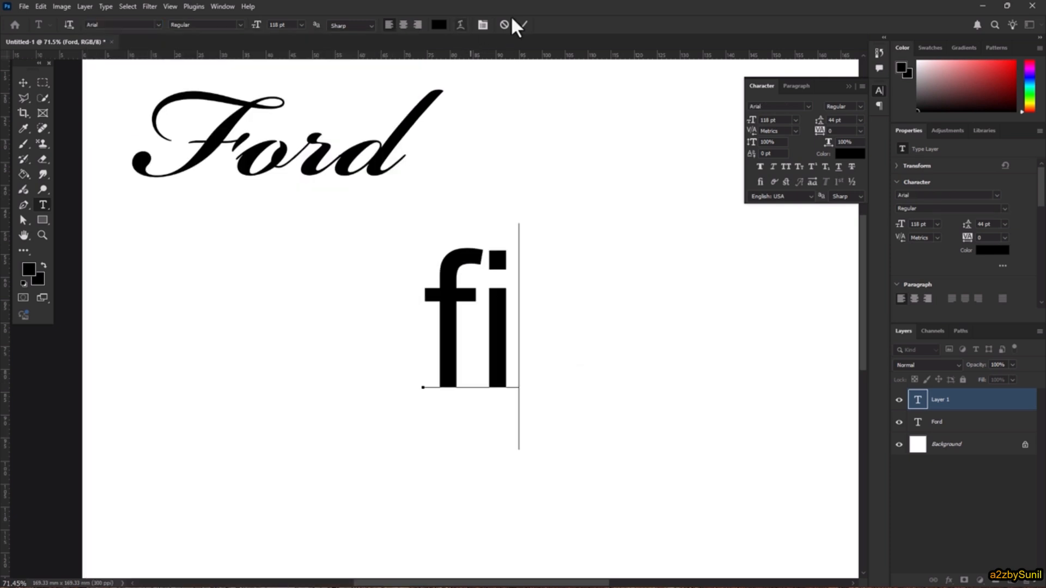
pyautogui.click(525, 25)
# Change the font of the "fi" text to Gabriola
pyautogui.click(124, 25)
pyautogui.press('Down')
pyautogui.press('Down')
pyautogui.press('Down')
pyautogui.press('Down')
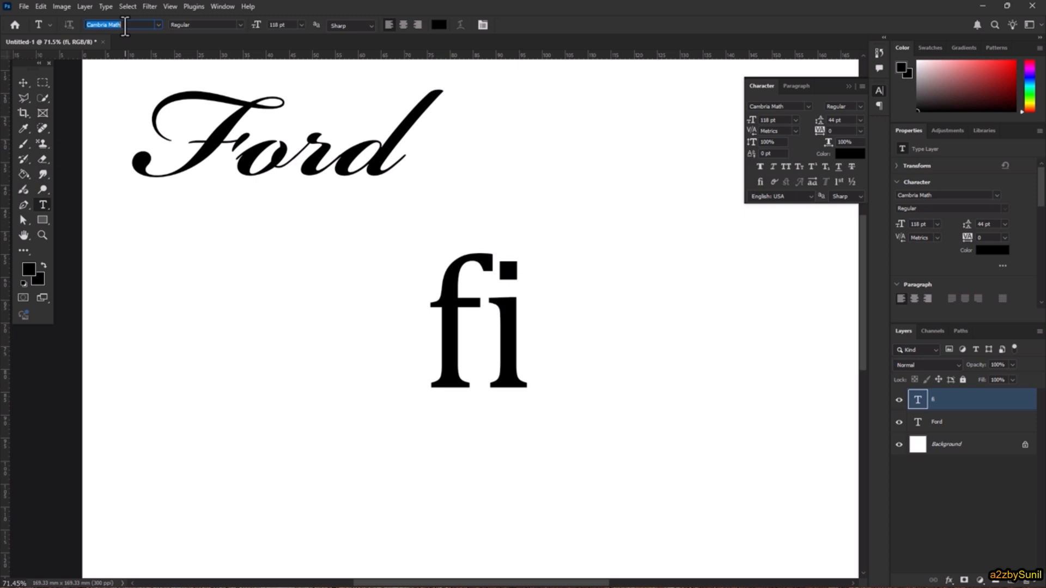
pyautogui.write('Gabriola')
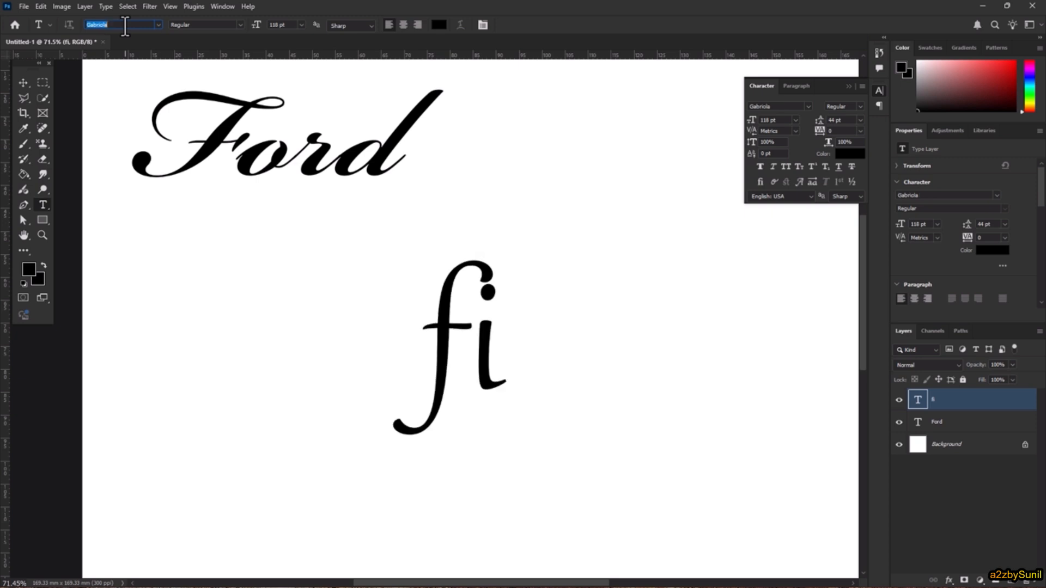
# Toggle Standard Ligatures on the "fi" text to compare both letterforms, leaving the feature off
pyautogui.click(760, 182)
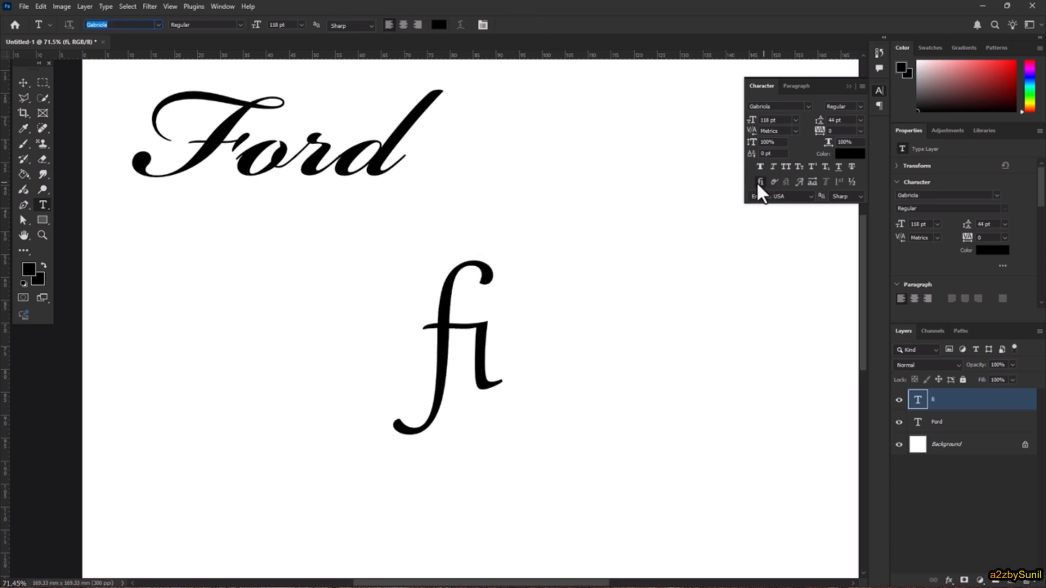
pyautogui.click(761, 181)
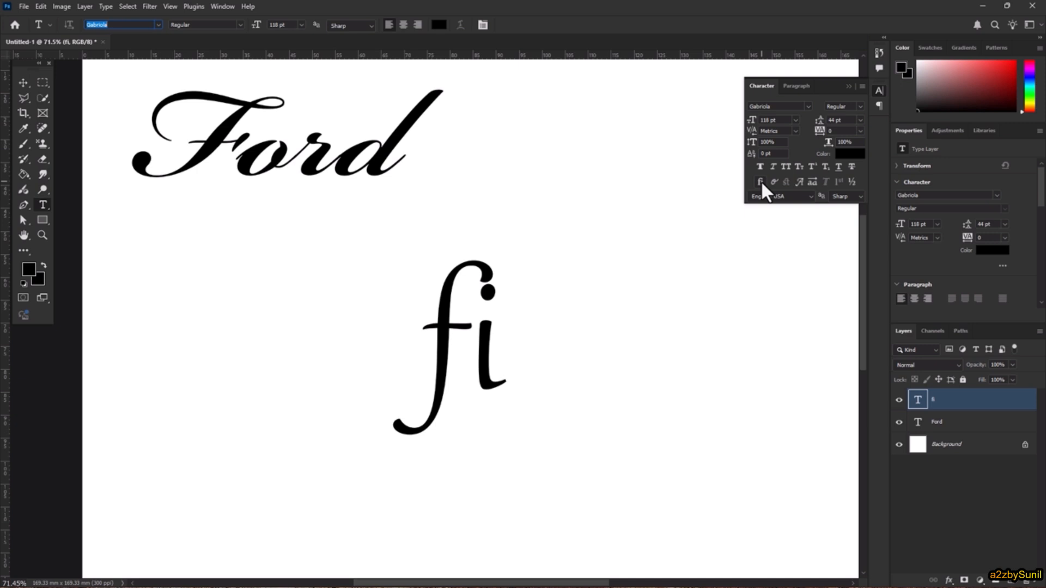
pyautogui.click(761, 181)
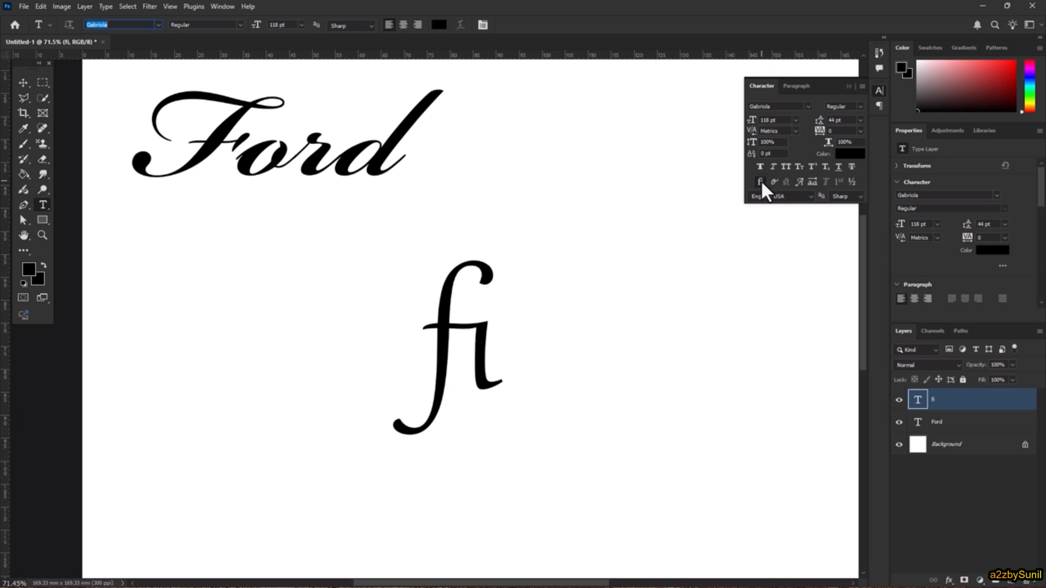
pyautogui.click(760, 181)
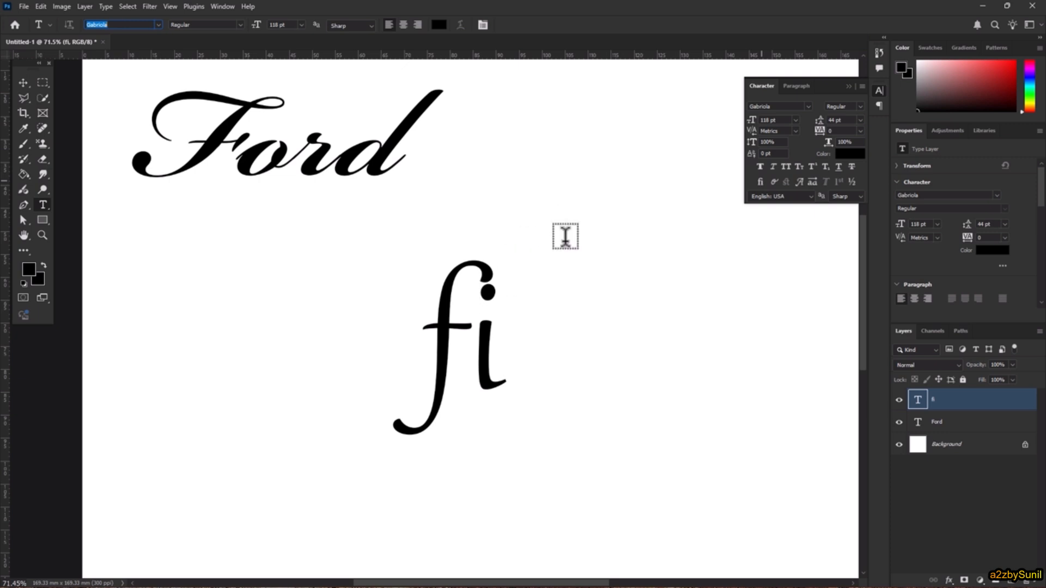
# Magnify the font name of the "fi" text with the system Magnifier and close the Magnifier
pyautogui.click(107, 26)
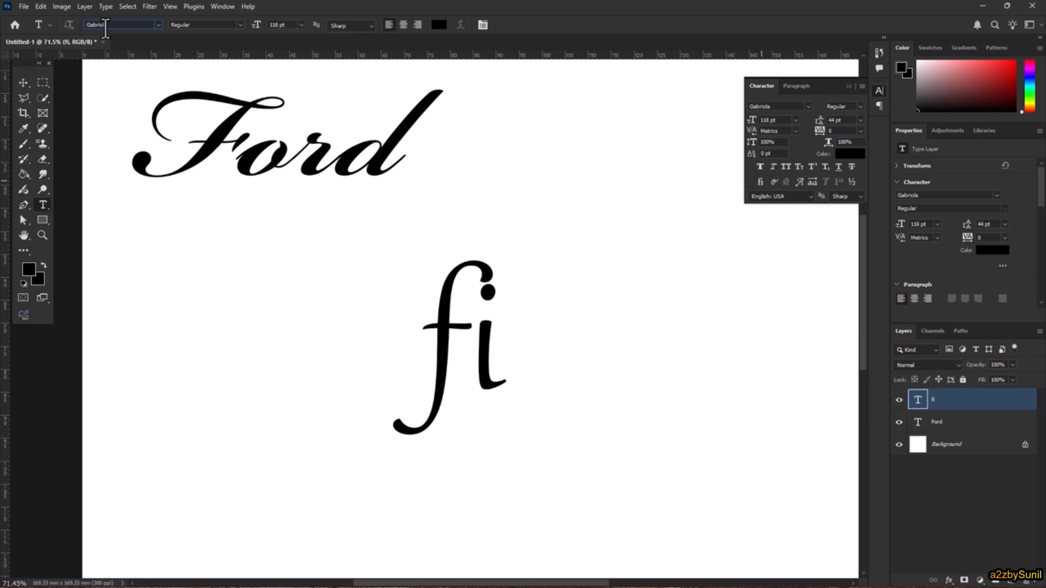
pyautogui.press('super+plus')
pyautogui.press('super+minus')
pyautogui.press('super+minus')
pyautogui.press('super+minus')
pyautogui.click(350, 91)
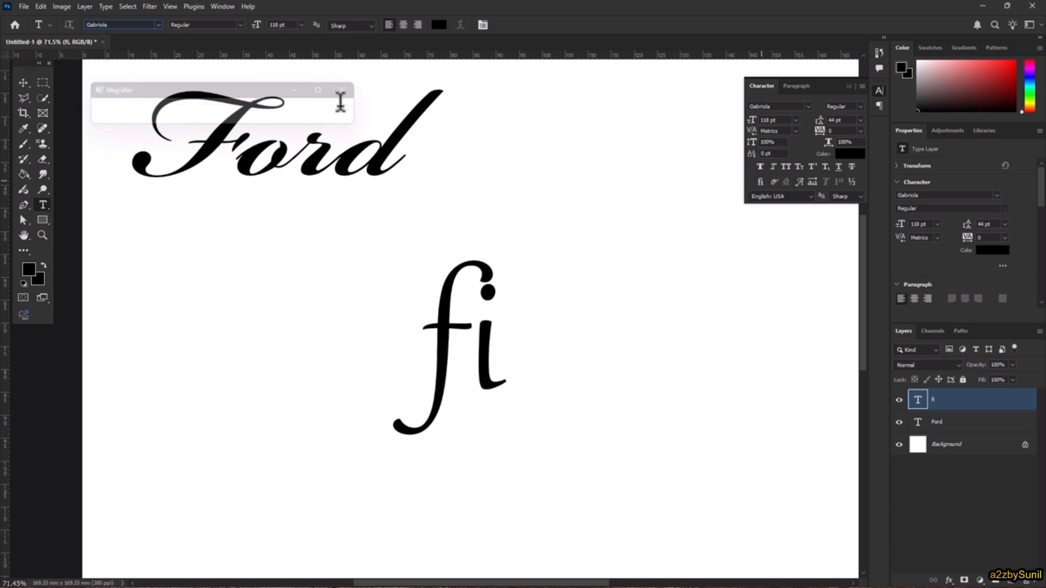
# Delete the "fi" text layer and move the "Ford" text toward the middle of the canvas
pyautogui.press('v')
pyautogui.press('Delete')
pyautogui.moveTo(307, 162); pyautogui.dragTo(438, 323)
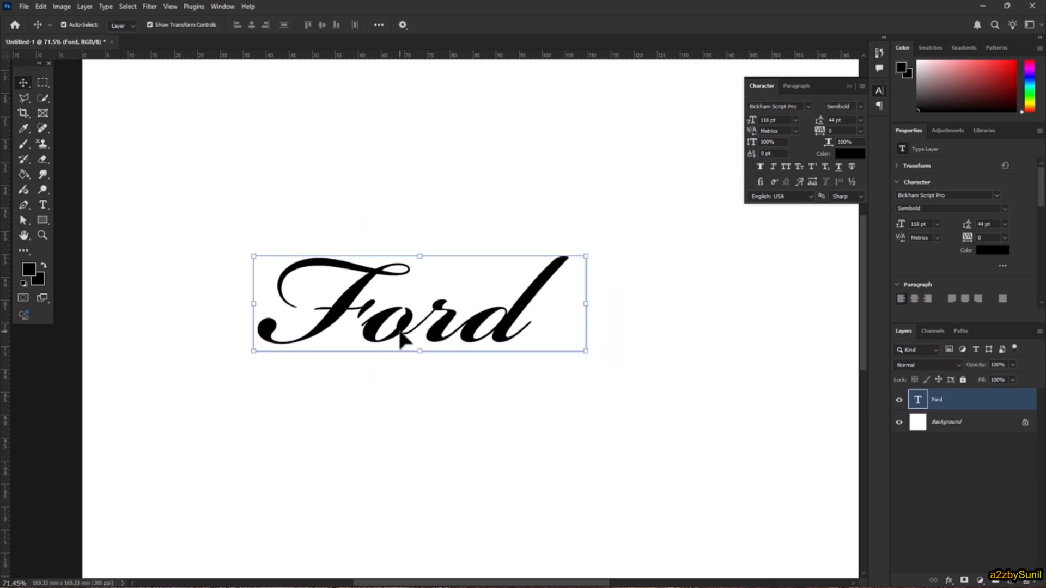
# Try the OpenType Swash command on the "Ford" text layer and undo it
pyautogui.click(106, 6)
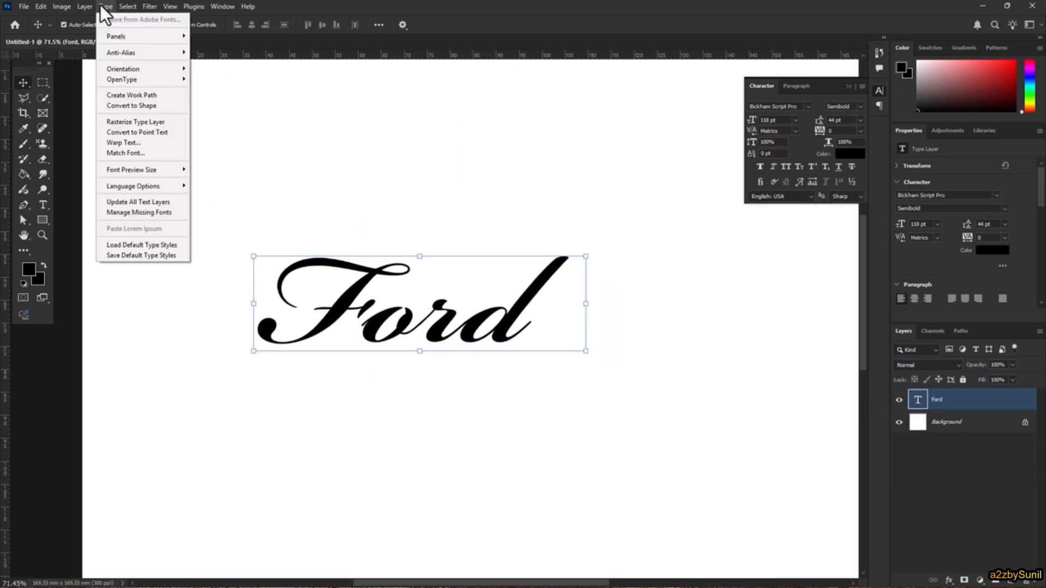
pyautogui.moveTo(135, 79)
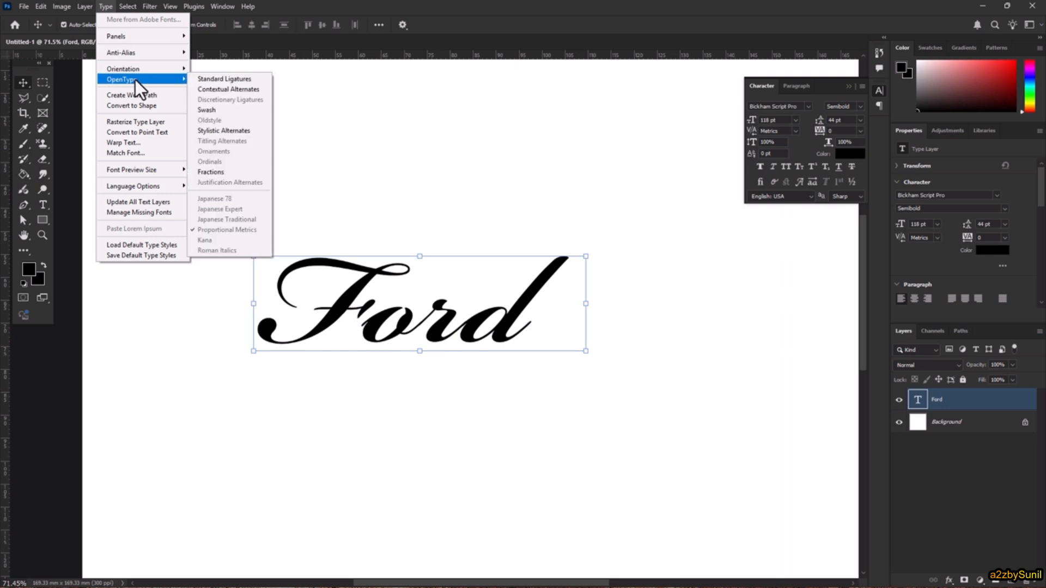
pyautogui.click(231, 112)
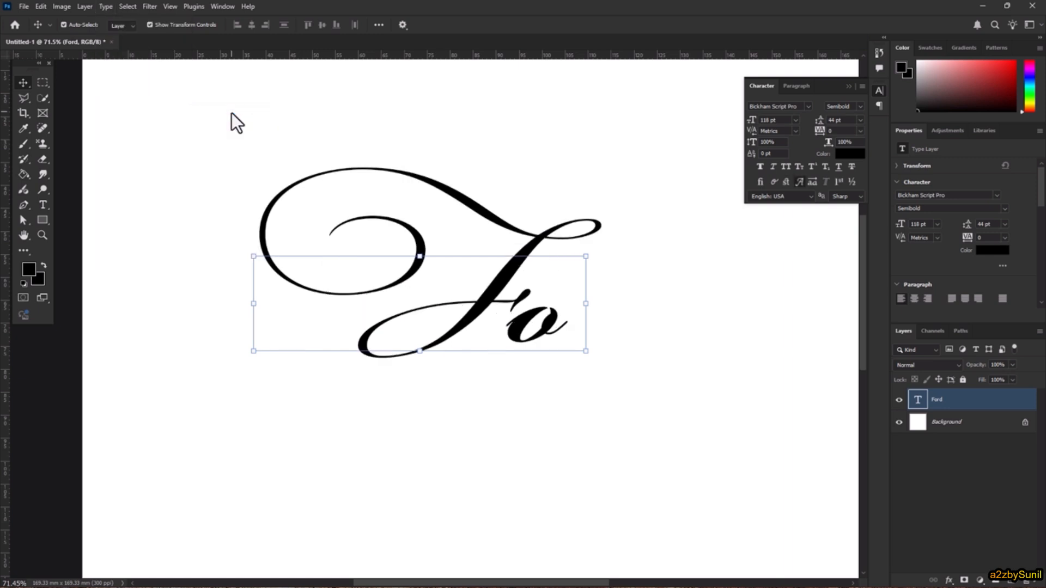
pyautogui.hotkey('ctrl', 'z')
# Try assigning Shift+Ctrl+F as the keyboard shortcut for the OpenType Swash command, discarding the shortcut changes
pyautogui.click(42, 7)
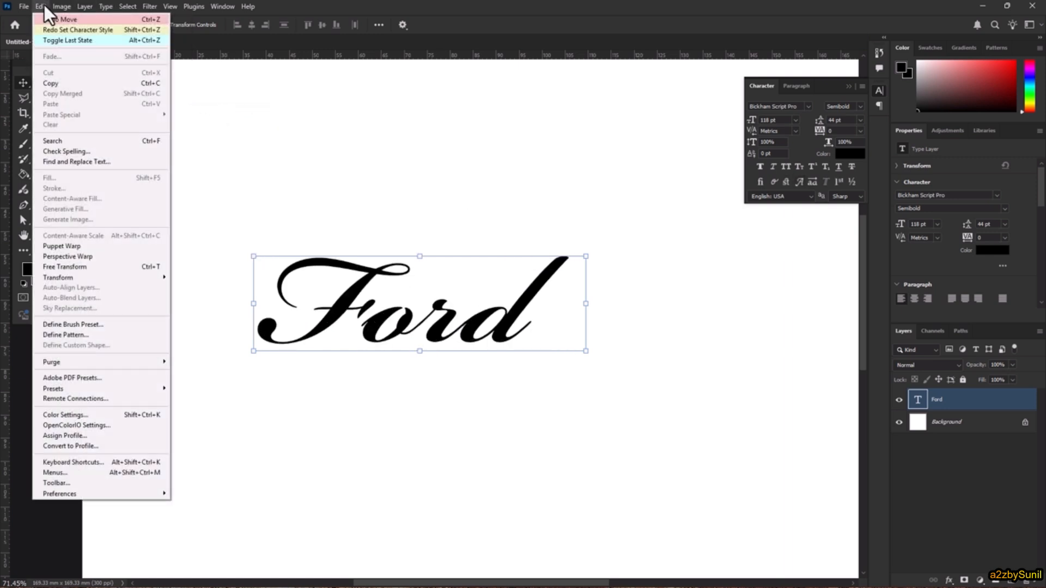
pyautogui.moveTo(95, 493)
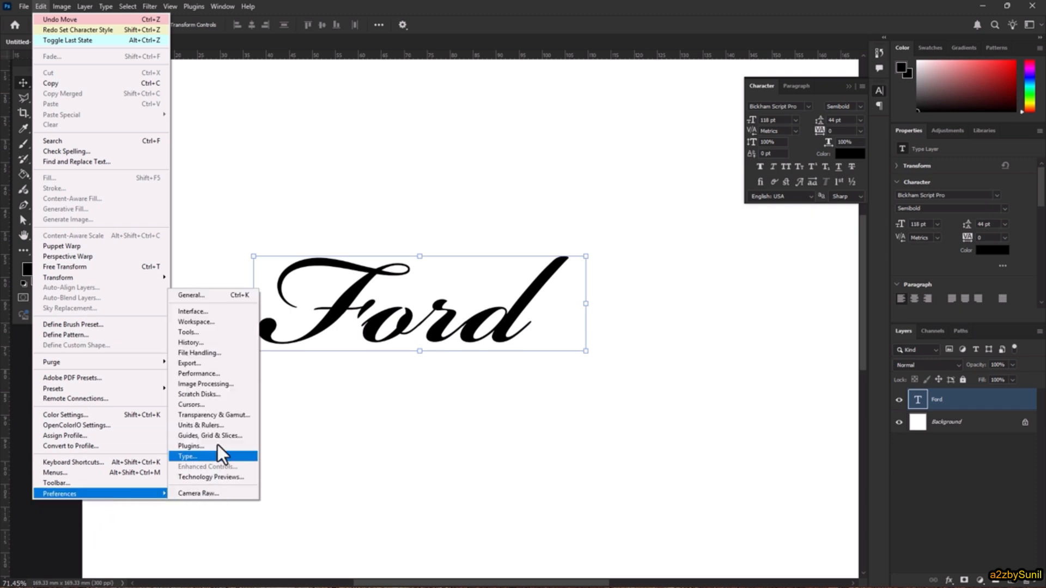
pyautogui.click(80, 462)
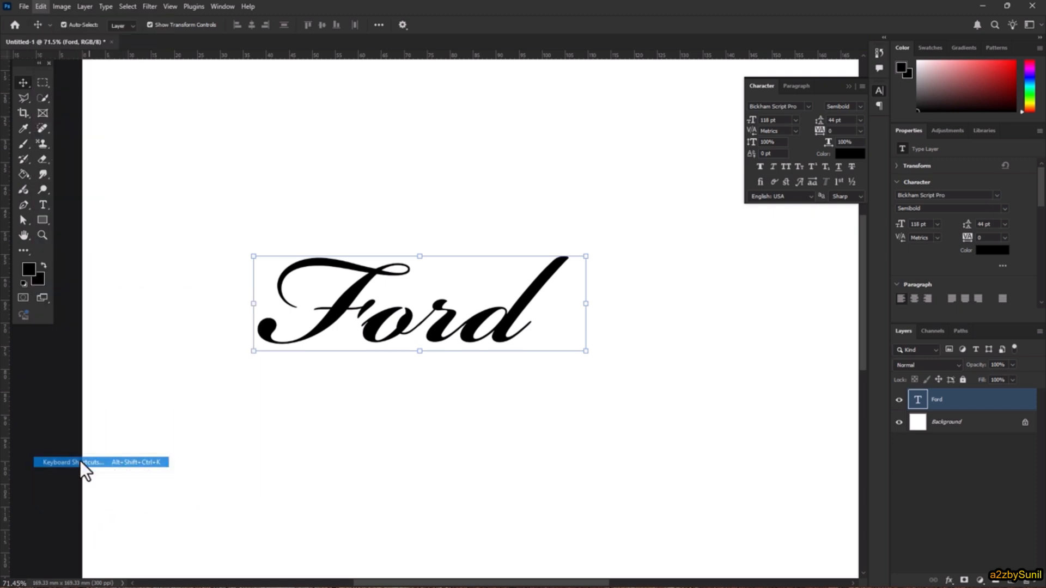
pyautogui.scroll(-1, 351, 259)
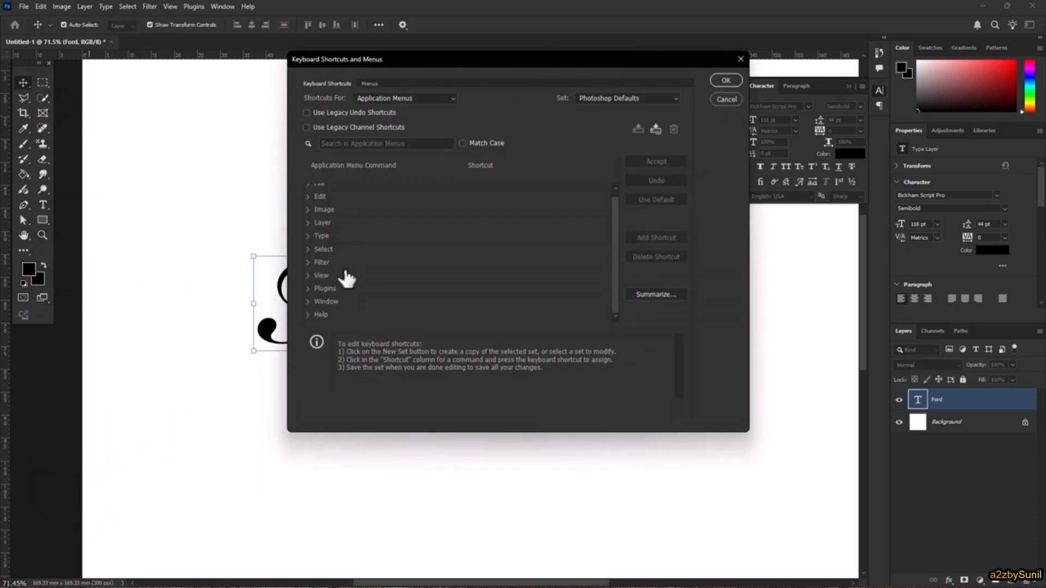
pyautogui.click(308, 236)
pyautogui.scroll(-6, 360, 244)
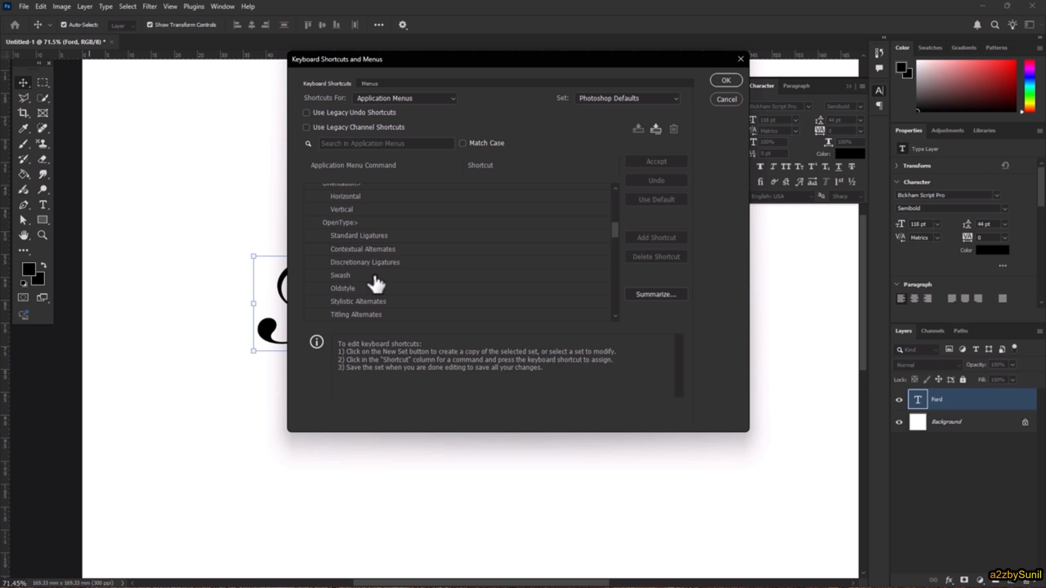
pyautogui.click(373, 275)
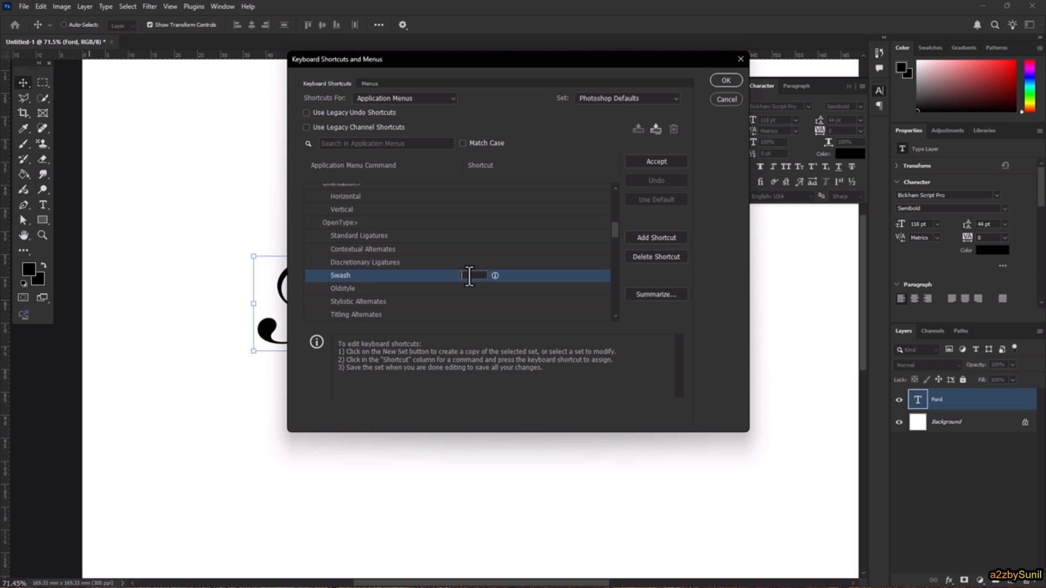
pyautogui.hotkey('ctrl', 'shift', 'f')
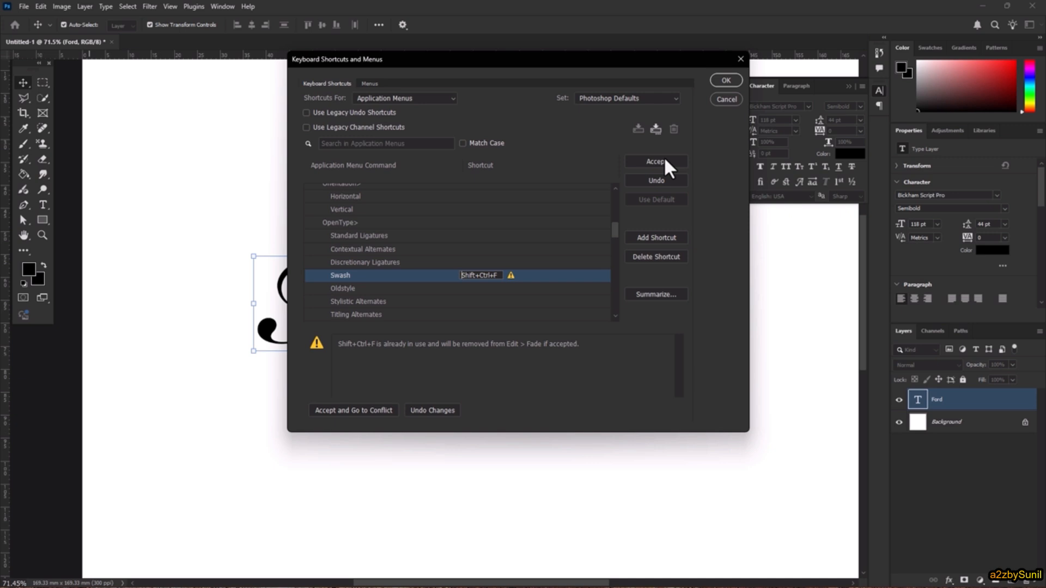
pyautogui.click(678, 161)
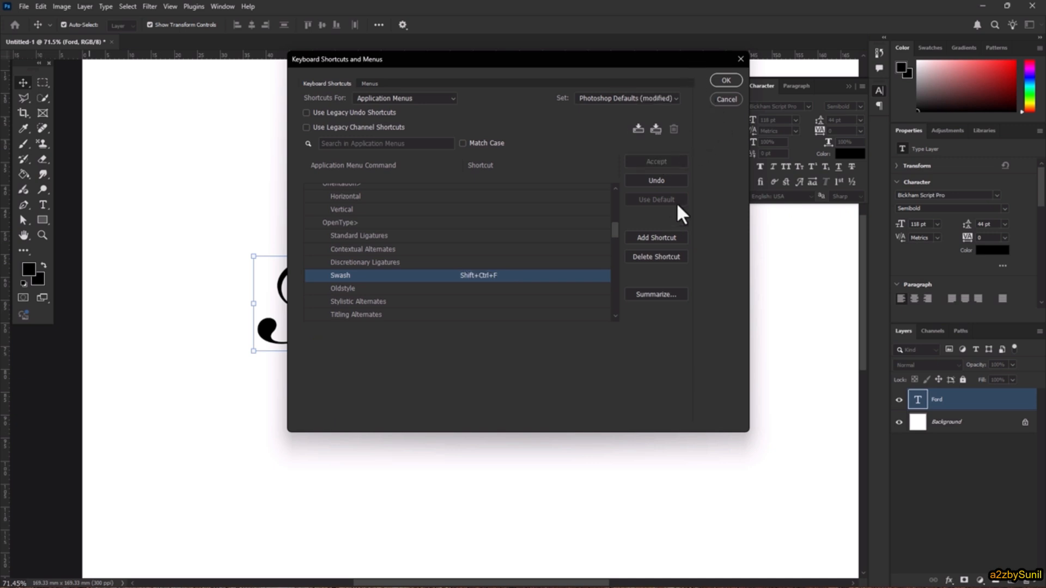
pyautogui.click(728, 99)
# Move the "Ford" text close to the centre of the whole canvas
pyautogui.scroll(-4, 452, 333)
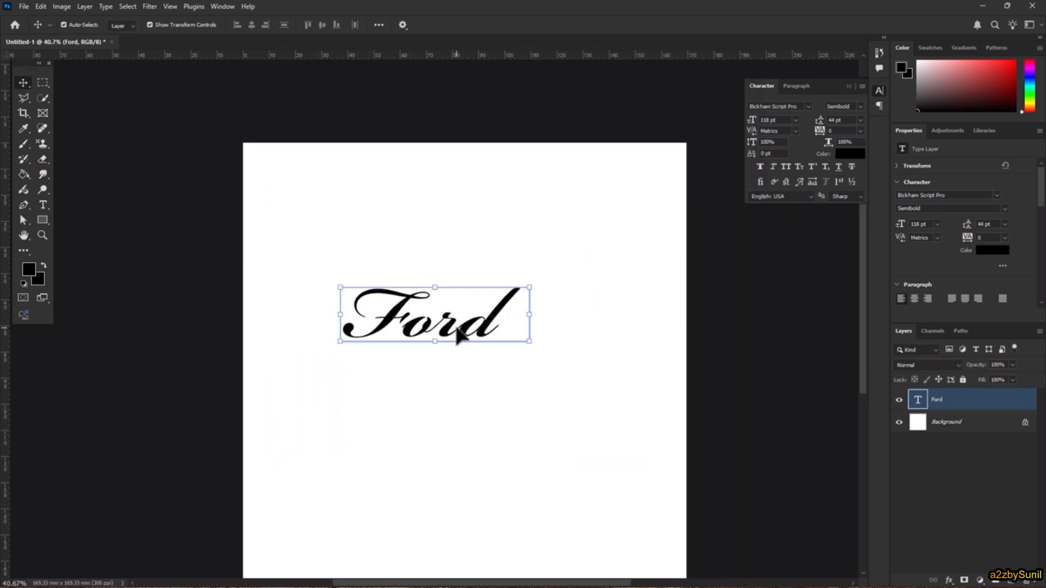
pyautogui.moveTo(451, 332); pyautogui.dragTo(436, 409)
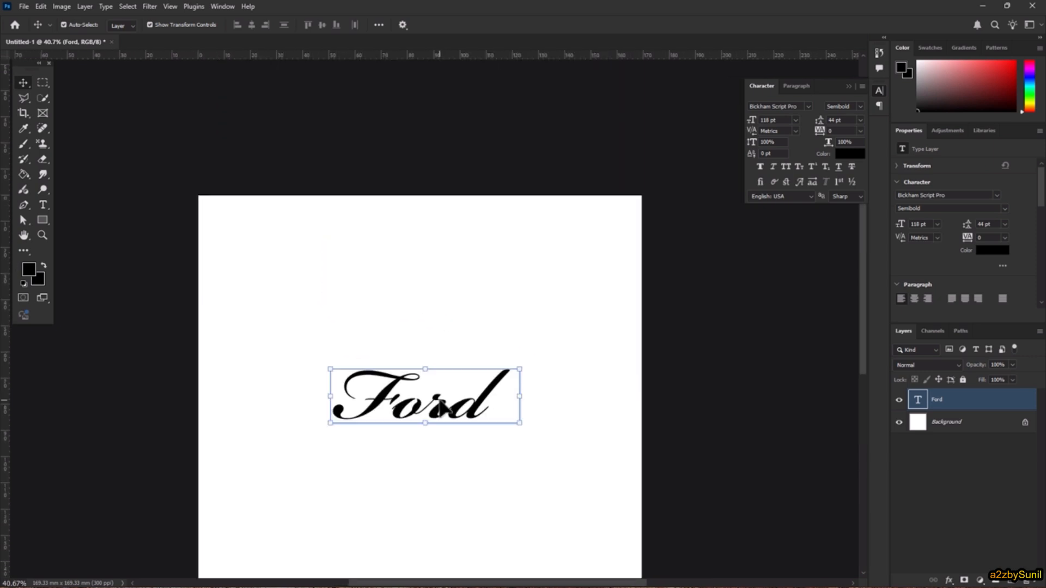
# Save a copy of the document in PNG format as Untitled-1.png in the Pics folder
pyautogui.click(24, 6)
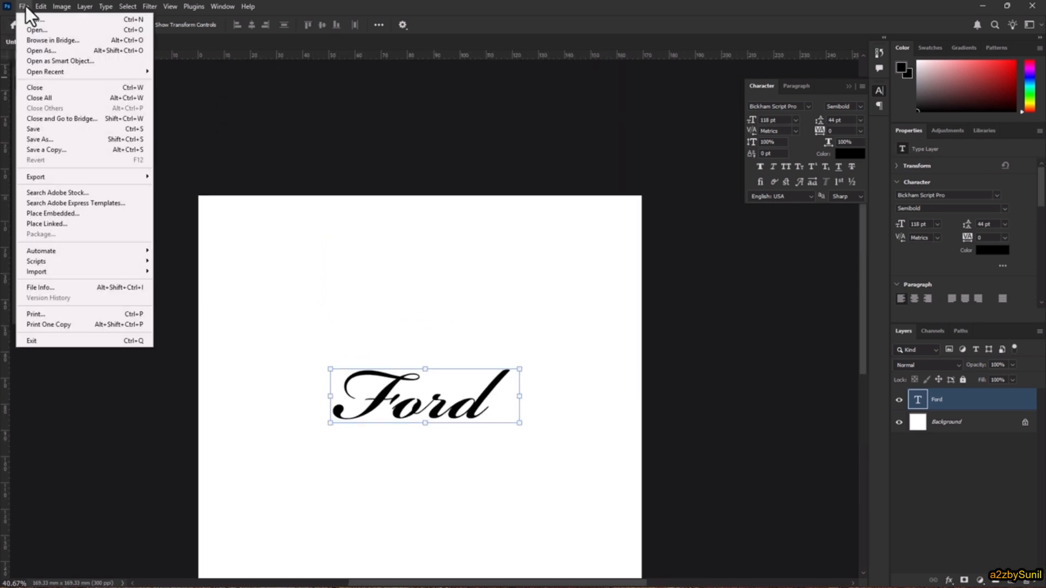
pyautogui.click(86, 150)
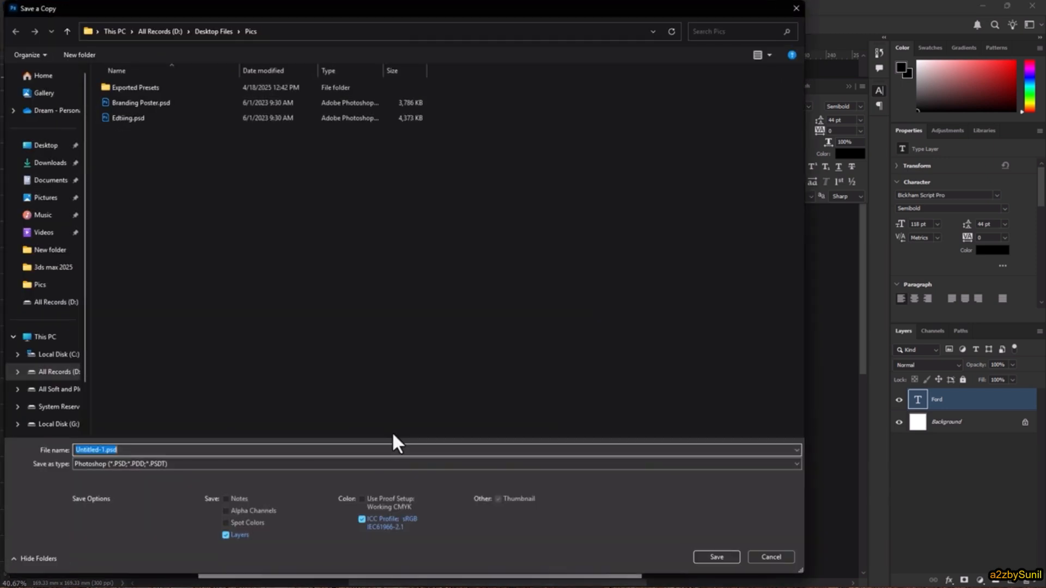
pyautogui.click(375, 464)
pyautogui.click(218, 404)
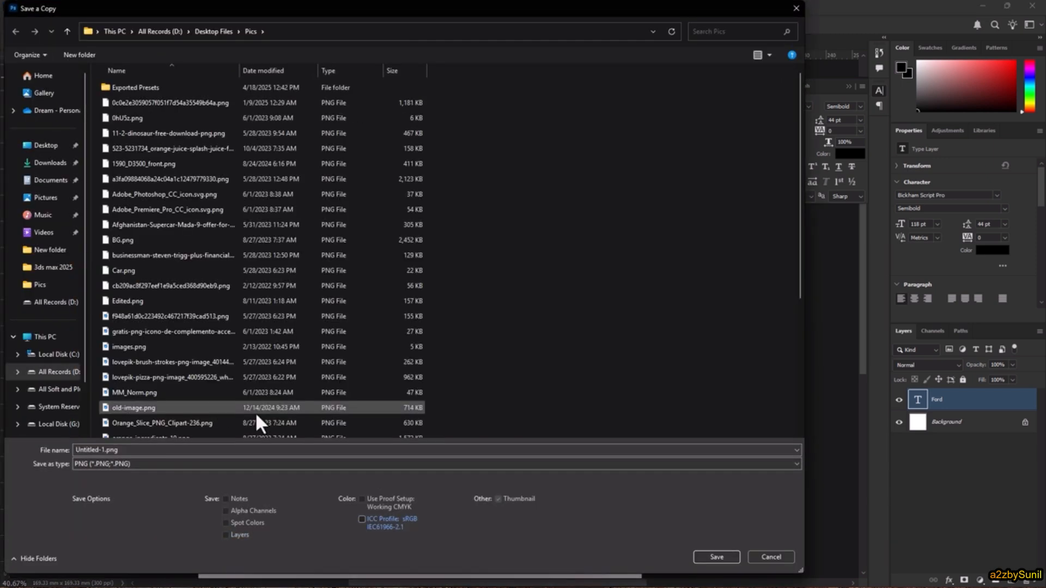
pyautogui.click(716, 557)
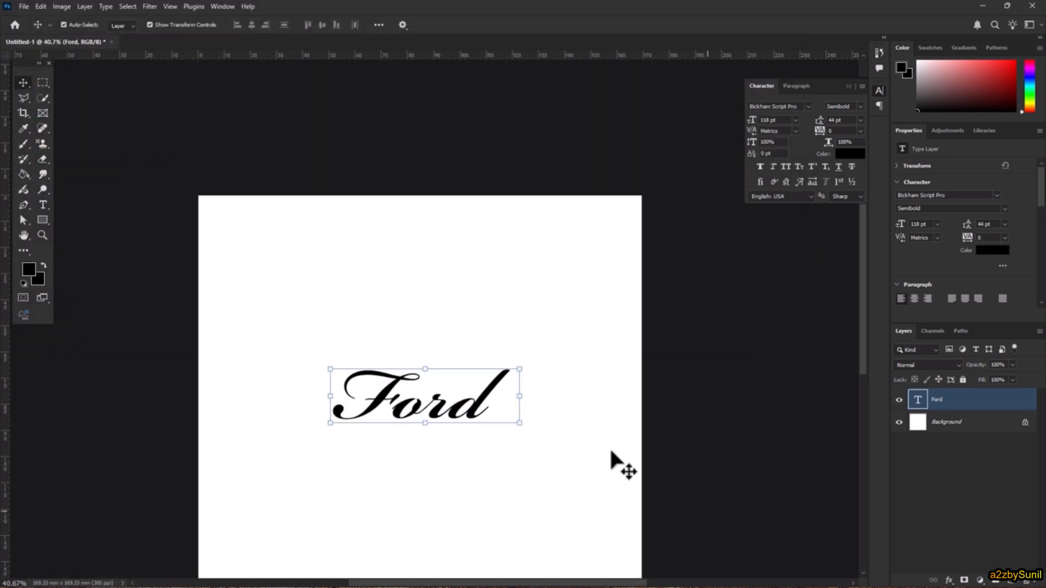
pyautogui.scroll(-3, 594, 441)
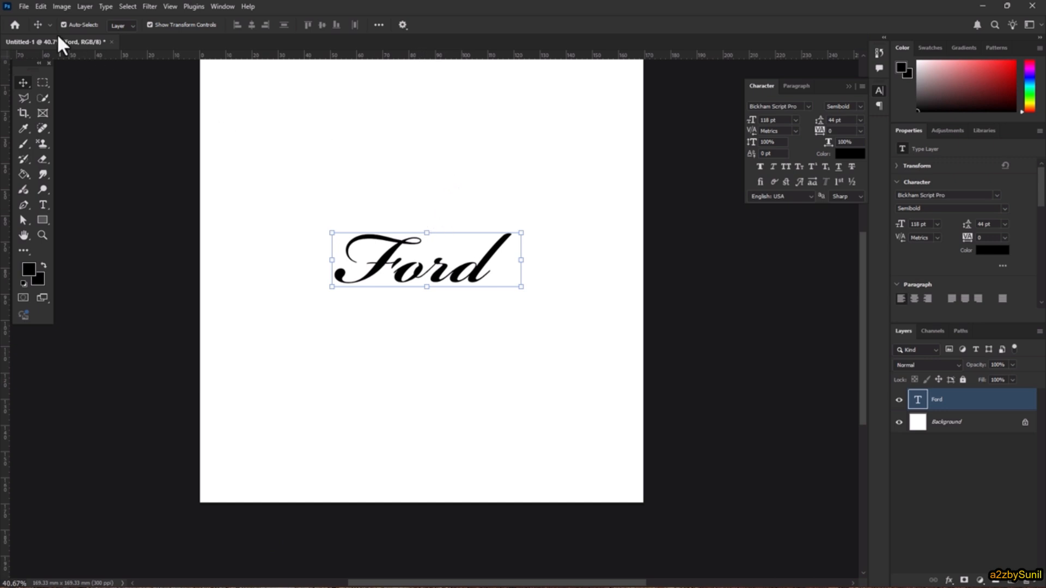